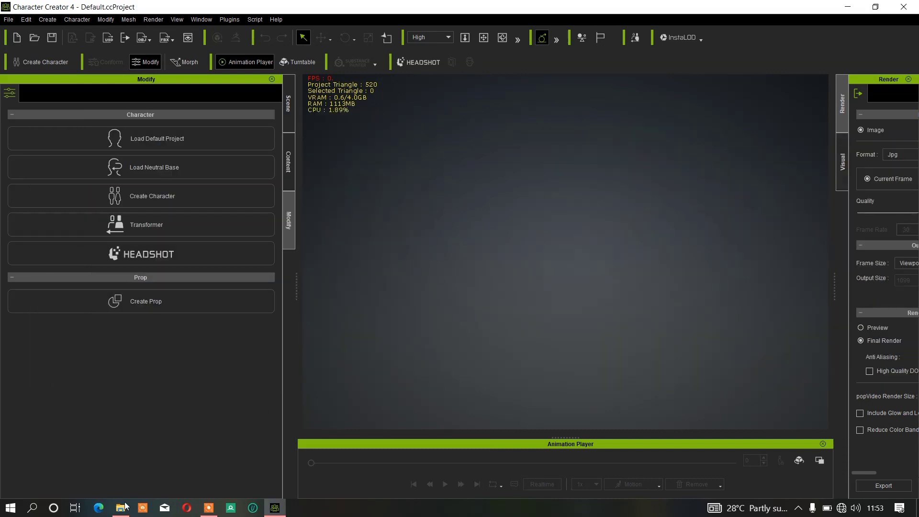
Load biker 1.iProp from the iClone 7 Custom Props folder into the Character Creator scene and view the bike.
{"action": "left_click", "coordinate": [123, 507]}
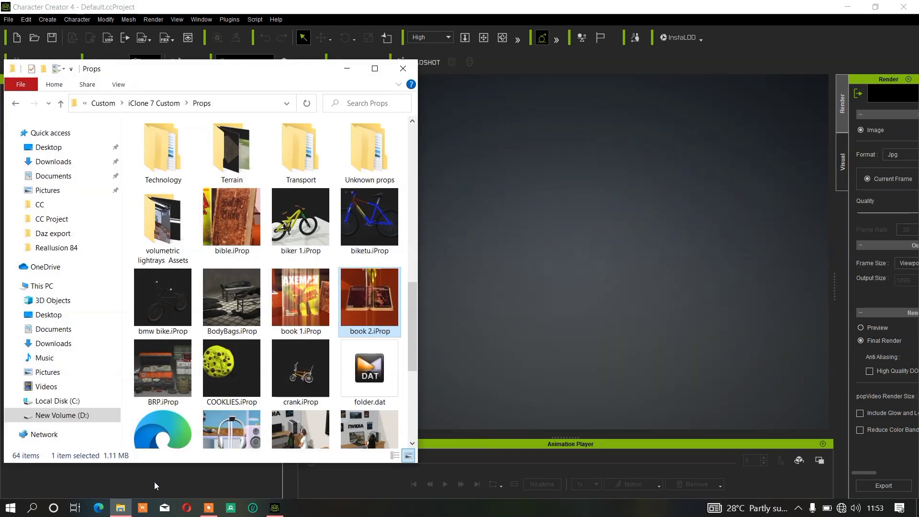
{"action": "left_click", "coordinate": [293, 215]}
{"action": "left_click_drag", "start_coordinate": [283, 237], "coordinate": [590, 298]}
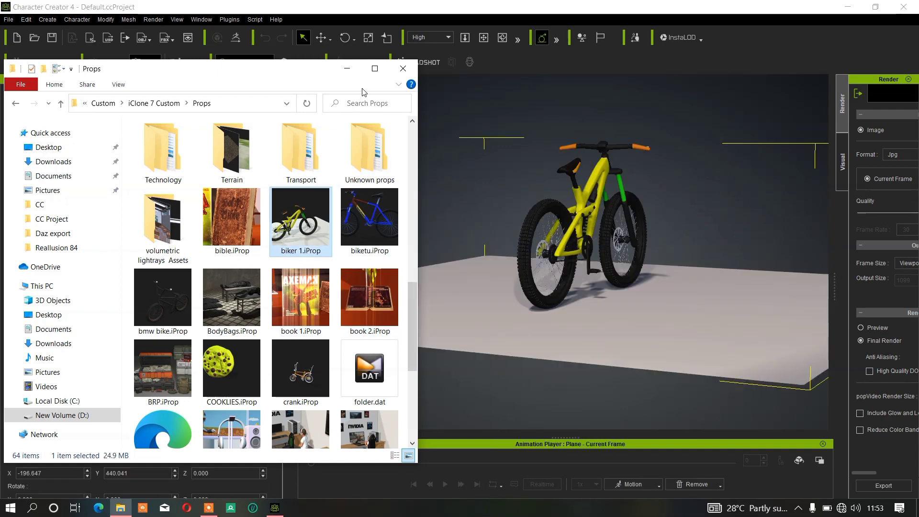
{"action": "left_click", "coordinate": [347, 68]}
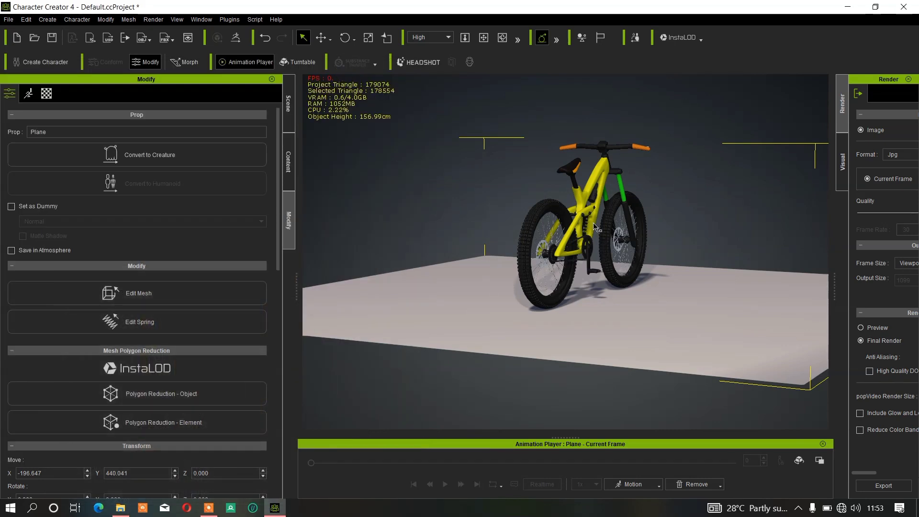
{"action": "left_click", "coordinate": [502, 37]}
{"action": "left_click_drag", "start_coordinate": [532, 201], "coordinate": [527, 268]}
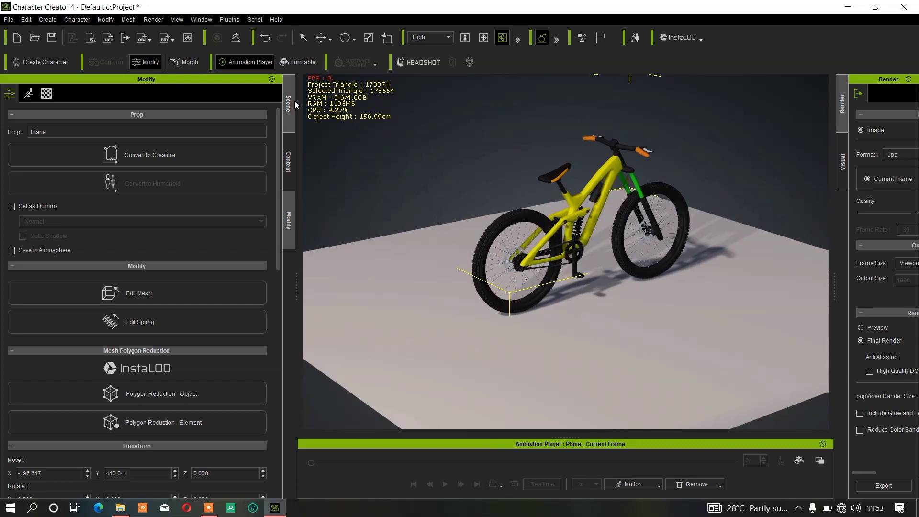
Expand the Plane prop in the scene hierarchy and toggle its default mesh off and on to examine what it contains.
{"action": "left_click", "coordinate": [289, 105]}
{"action": "left_click_drag", "start_coordinate": [616, 242], "coordinate": [646, 259]}
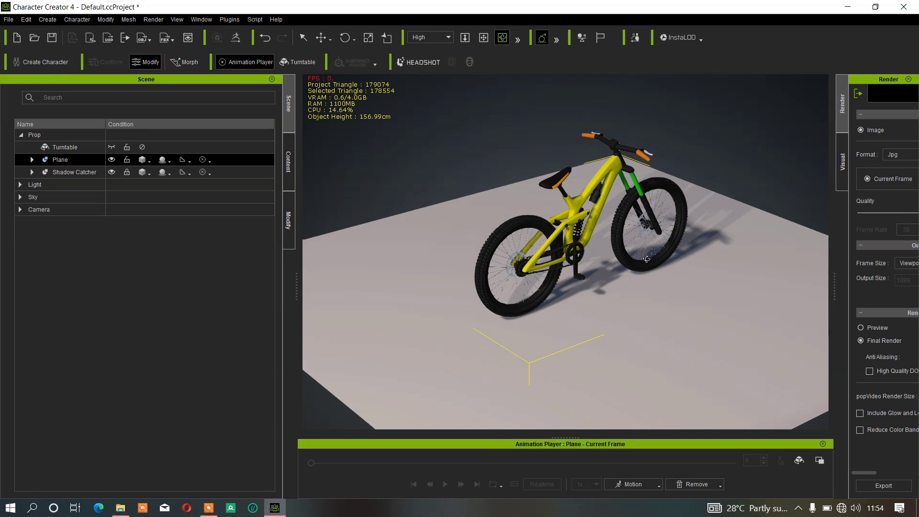
{"action": "left_click", "coordinate": [31, 160]}
{"action": "left_click", "coordinate": [83, 171]}
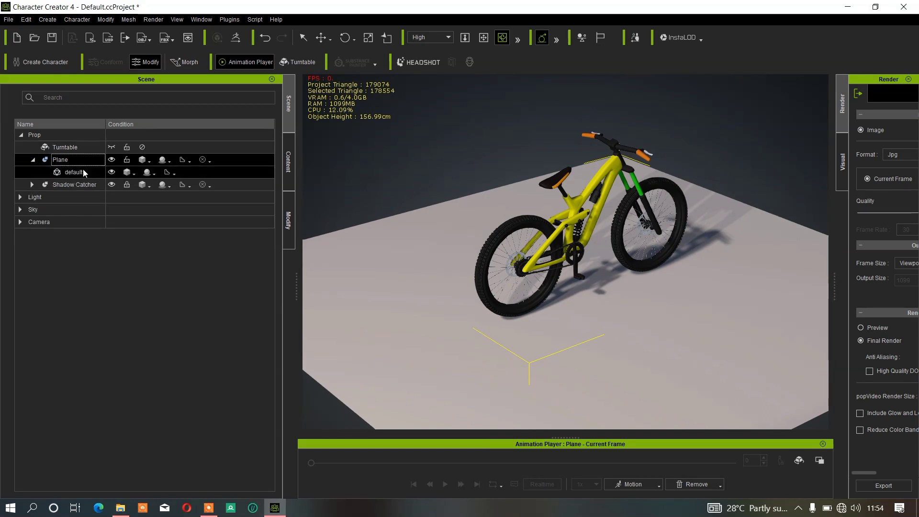
{"action": "left_click", "coordinate": [73, 173]}
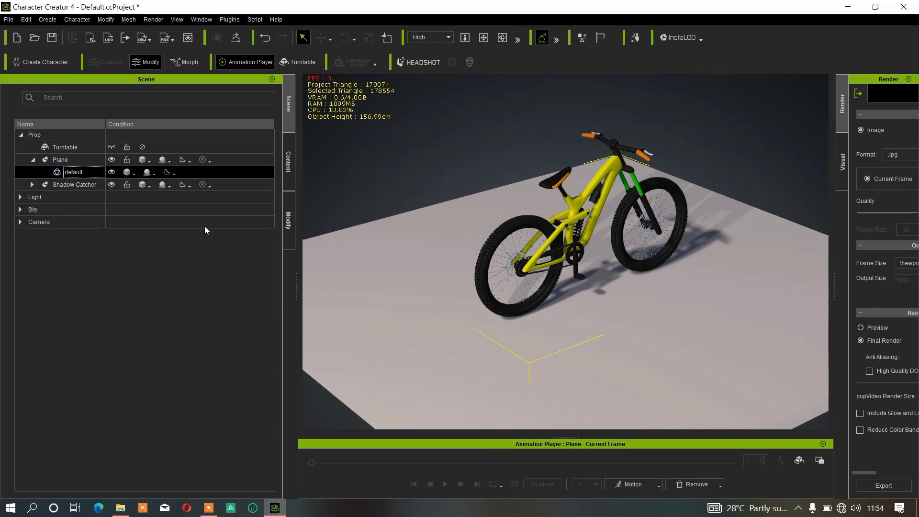
{"action": "left_click", "coordinate": [112, 172]}
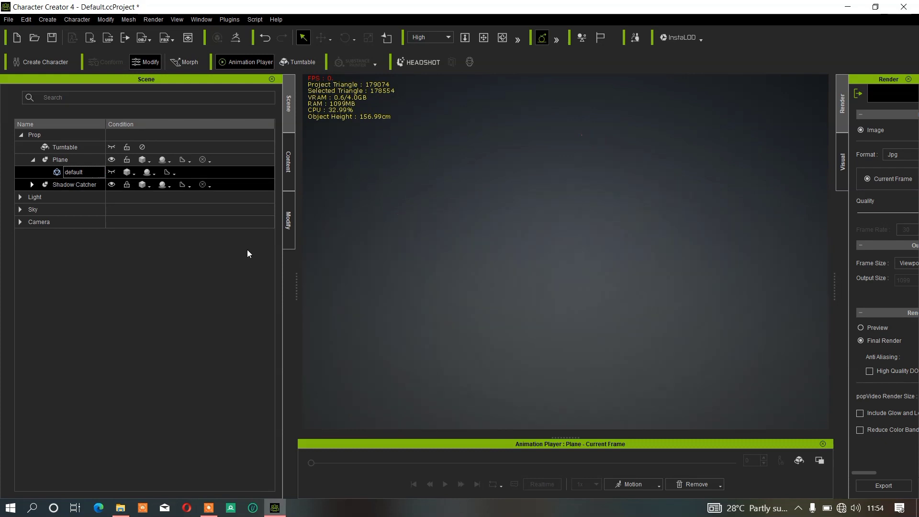
{"action": "left_click", "coordinate": [111, 172]}
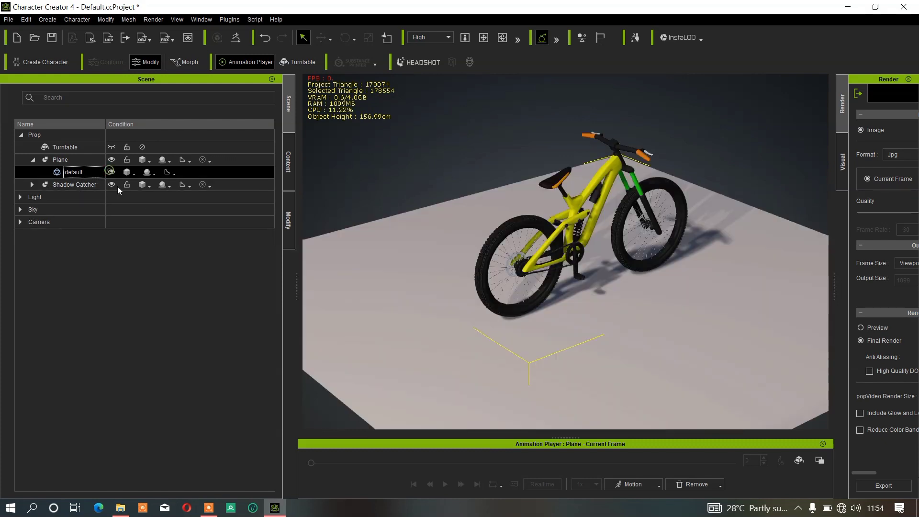
{"action": "right_click_drag", "start_coordinate": [614, 363], "coordinate": [484, 367]}
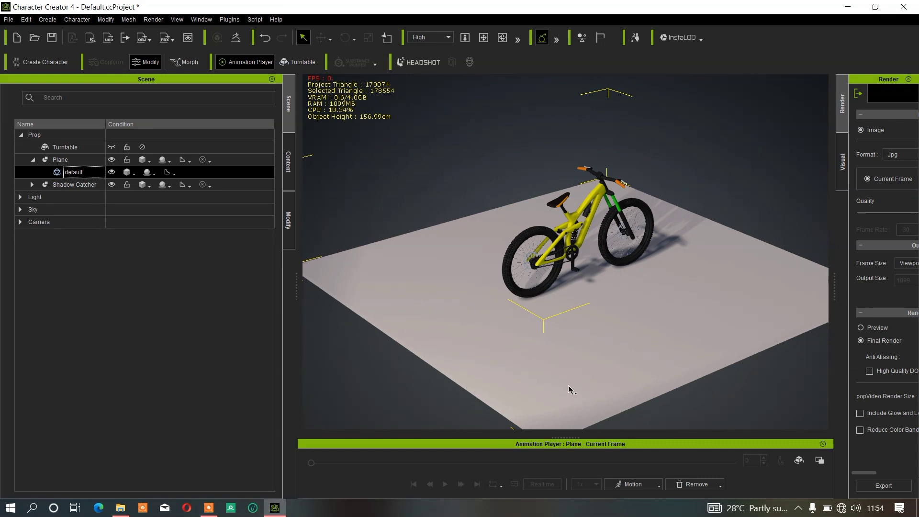
Open the Plane prop in Edit Mesh, switch to Element mode and select the floor beneath the bike.
{"action": "left_click", "coordinate": [77, 159]}
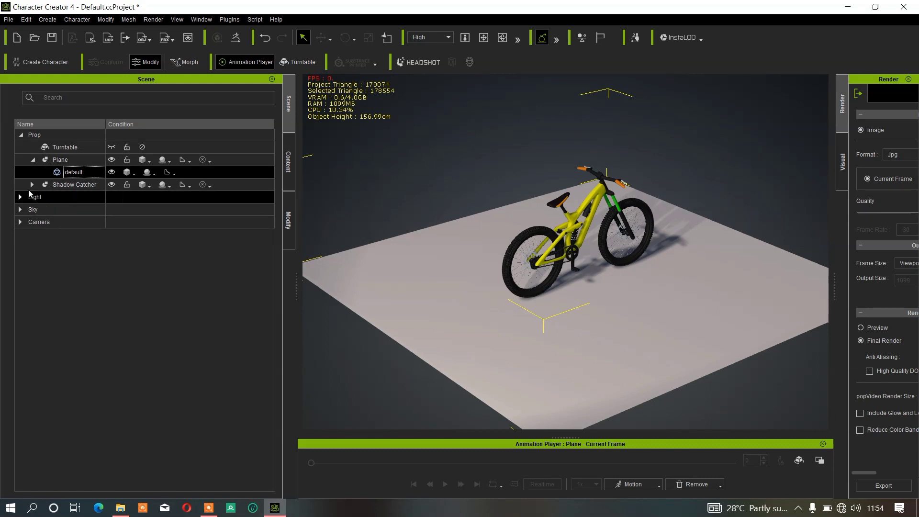
{"action": "left_click", "coordinate": [292, 235]}
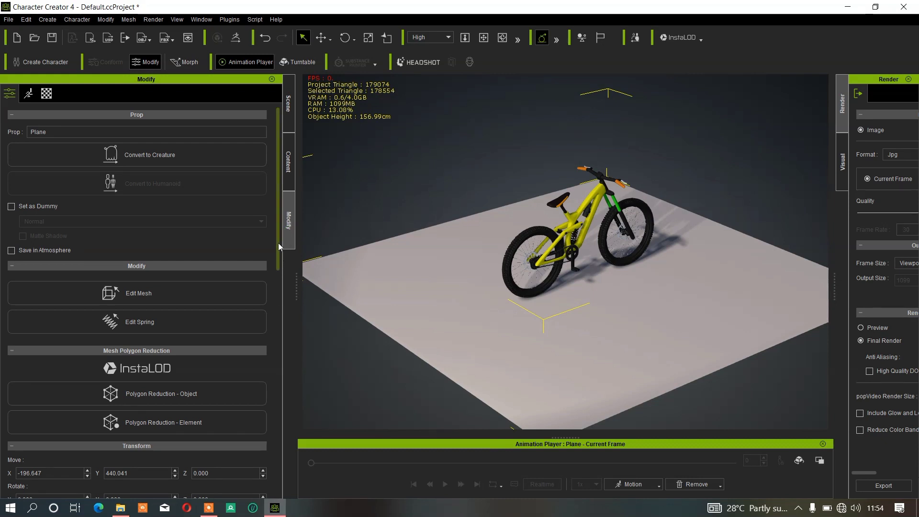
{"action": "left_click_drag", "start_coordinate": [278, 243], "coordinate": [278, 300]}
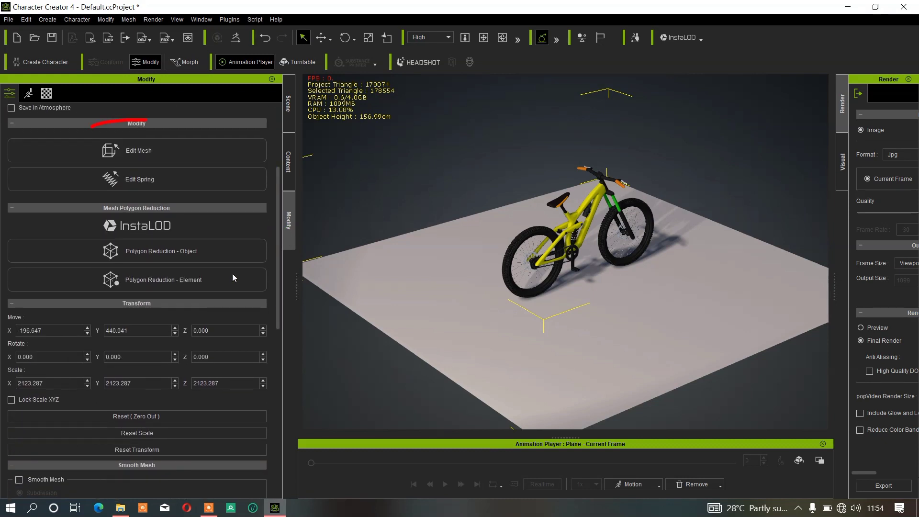
{"action": "left_click", "coordinate": [140, 161]}
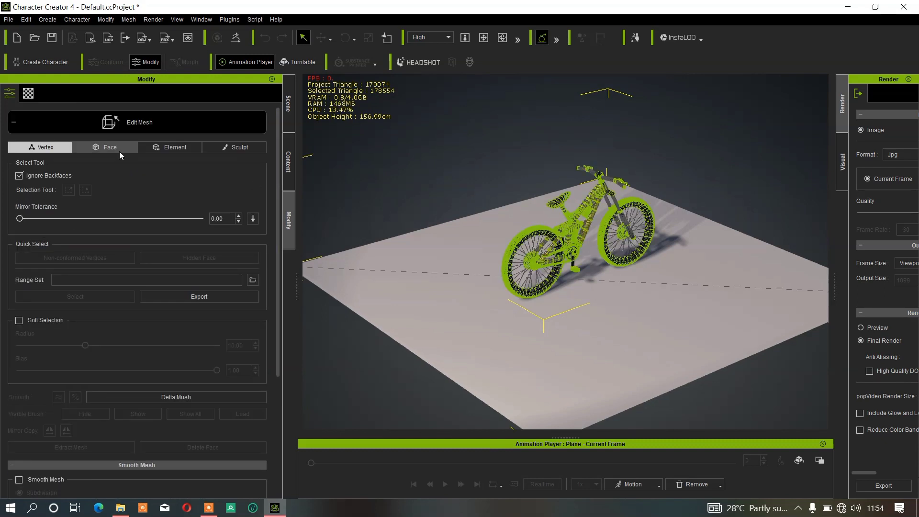
{"action": "left_click", "coordinate": [171, 149]}
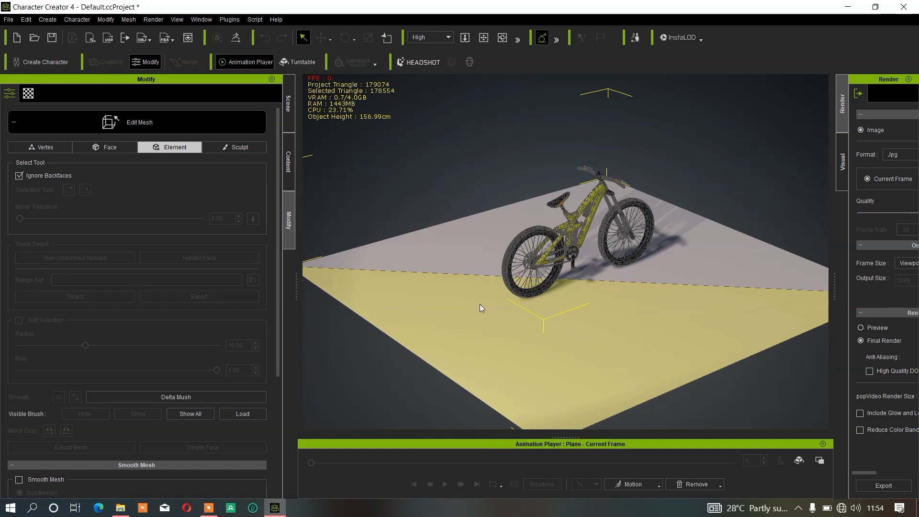
{"action": "left_click", "coordinate": [481, 305]}
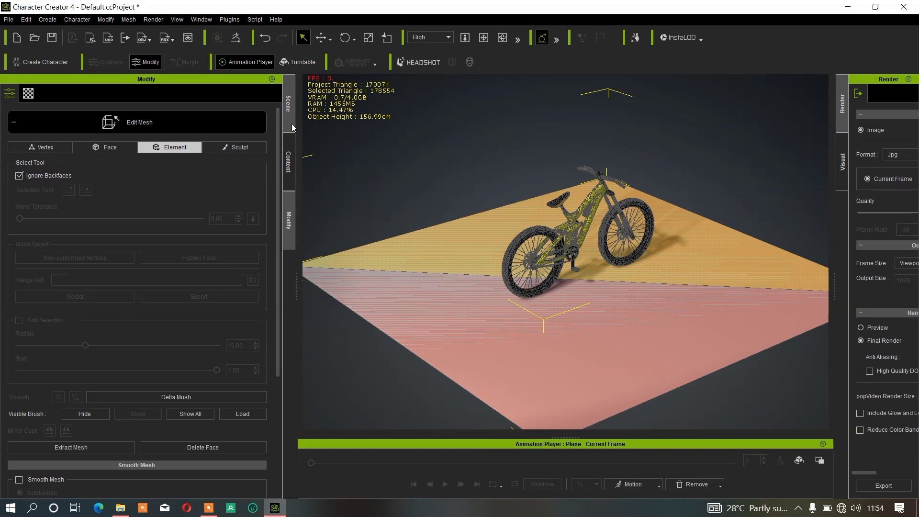
Extract the entire selected floor from the bike mesh, accepting the removal of its physics data.
{"action": "left_click", "coordinate": [291, 120]}
{"action": "left_click", "coordinate": [290, 211]}
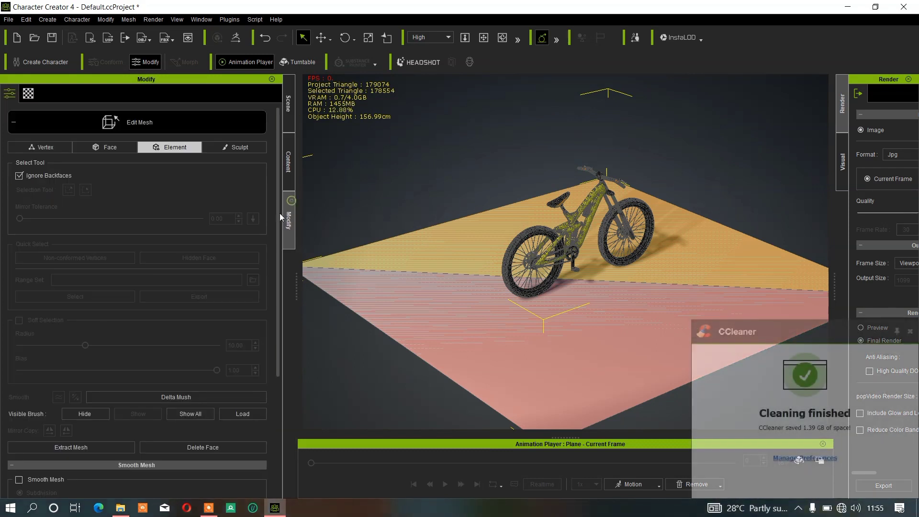
{"action": "left_click", "coordinate": [78, 446]}
{"action": "left_click", "coordinate": [528, 283]}
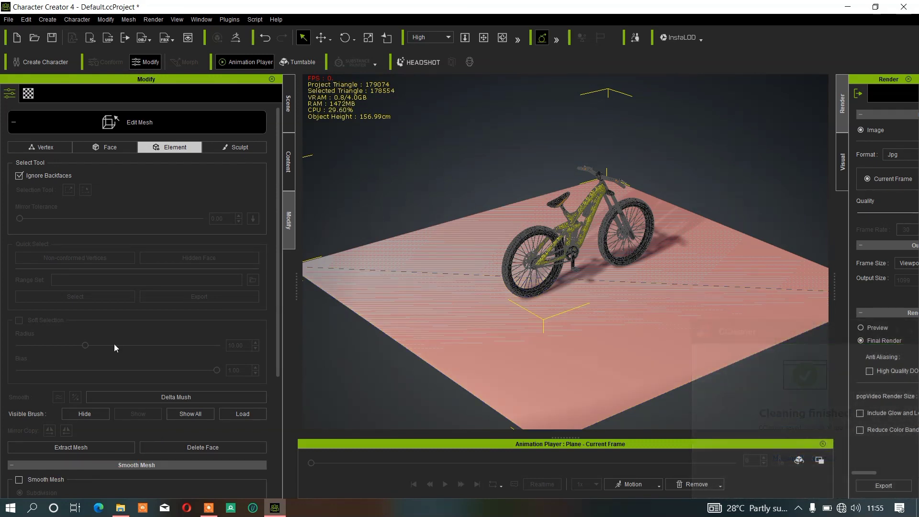
{"action": "left_click", "coordinate": [79, 448]}
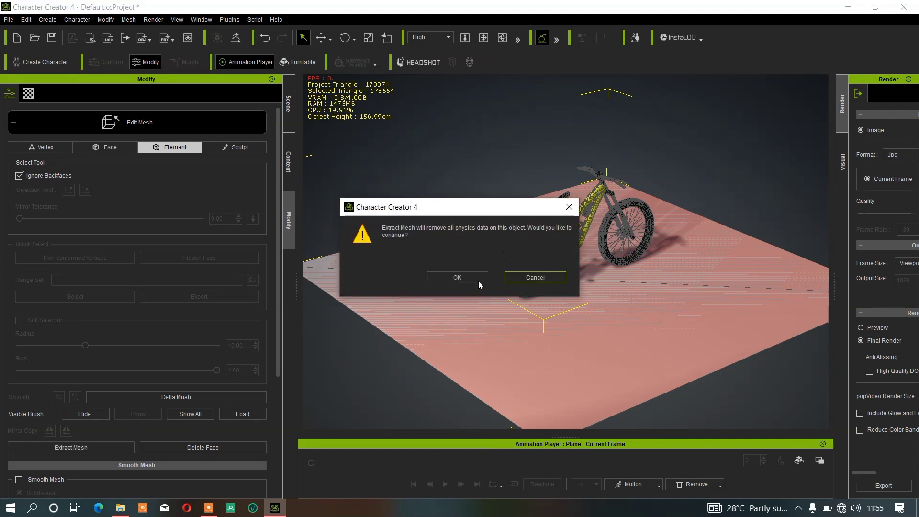
{"action": "left_click", "coordinate": [461, 282]}
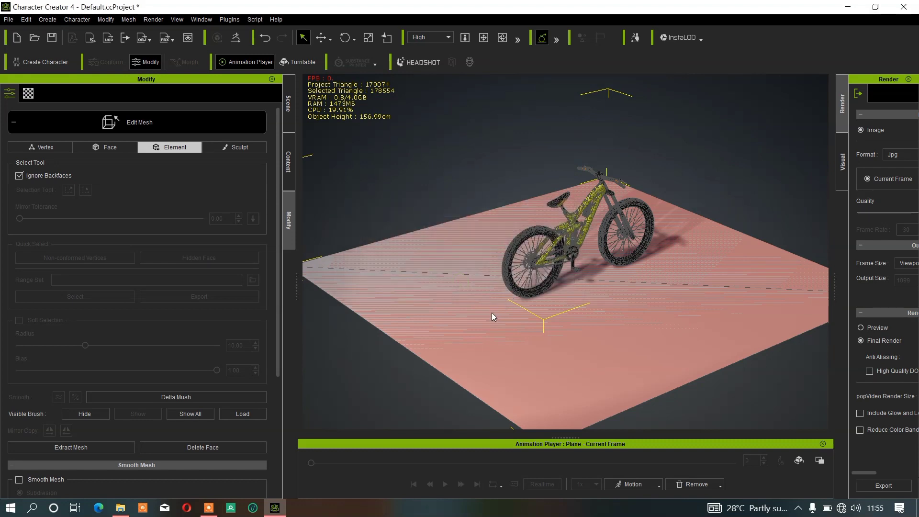
{"action": "left_click", "coordinate": [330, 330]}
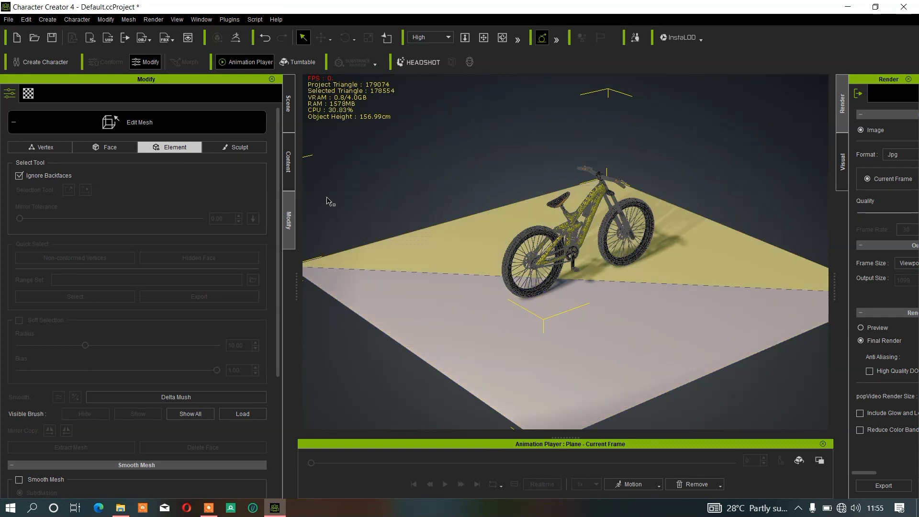
Expand the Plane prop and hide, then show default_Extract to check the floor's separation from the bike.
{"action": "left_click", "coordinate": [288, 103]}
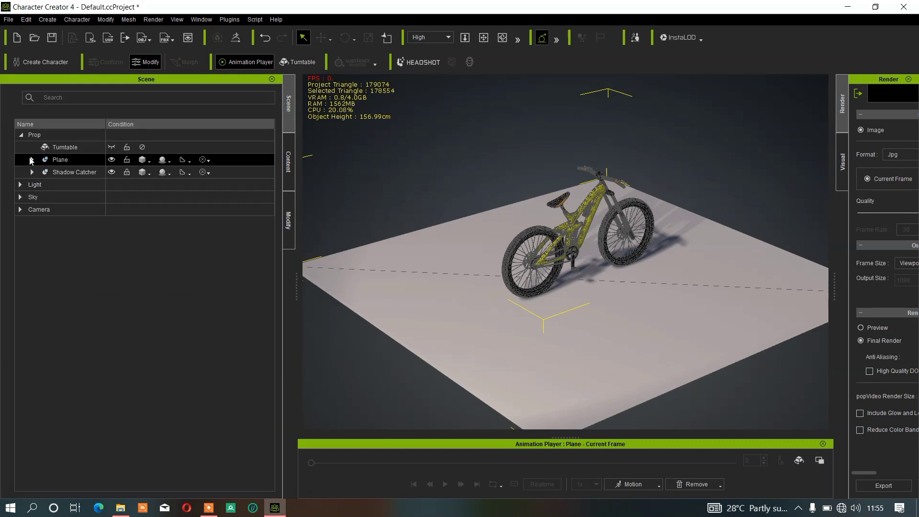
{"action": "double_click", "coordinate": [72, 160]}
{"action": "left_click", "coordinate": [80, 174]}
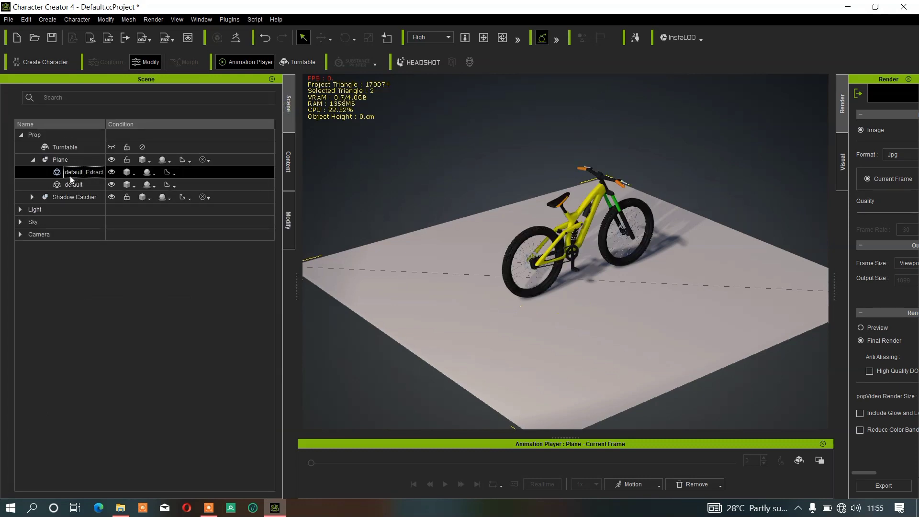
{"action": "left_click", "coordinate": [112, 173]}
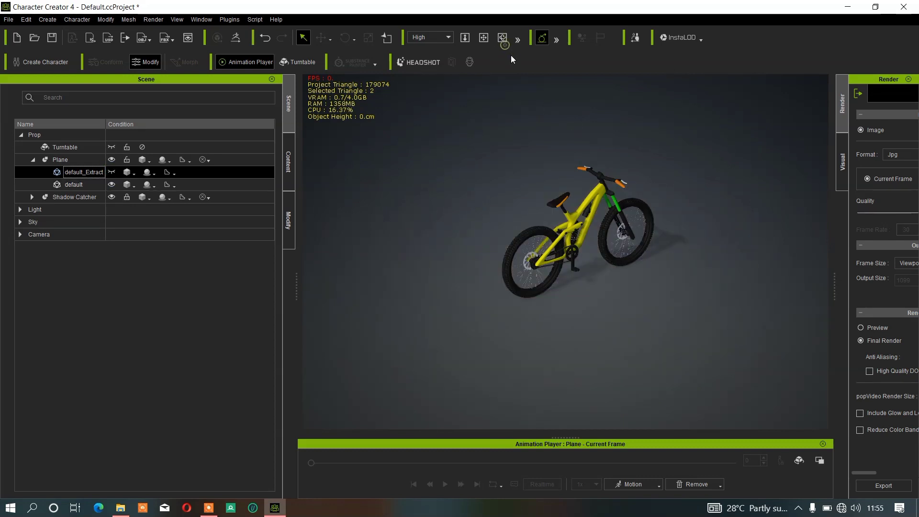
{"action": "left_click", "coordinate": [502, 38]}
{"action": "left_click_drag", "start_coordinate": [575, 206], "coordinate": [459, 211]}
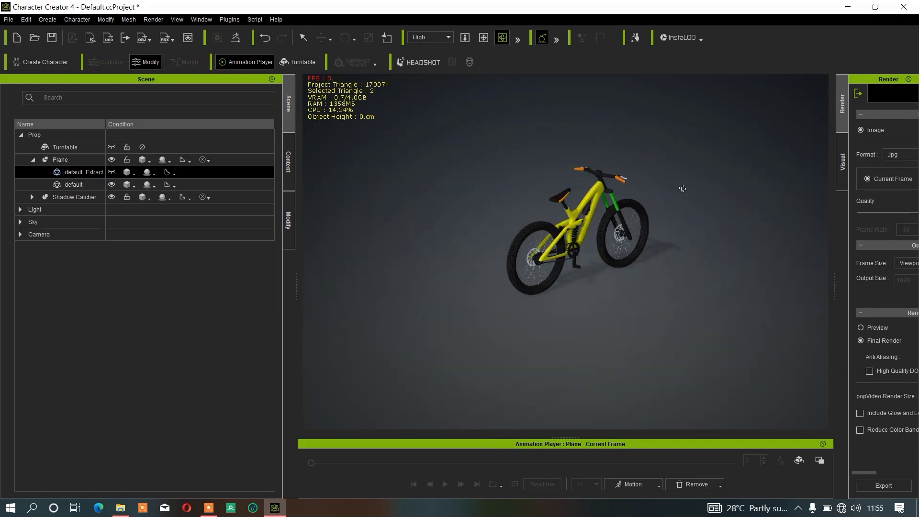
{"action": "left_click", "coordinate": [114, 173]}
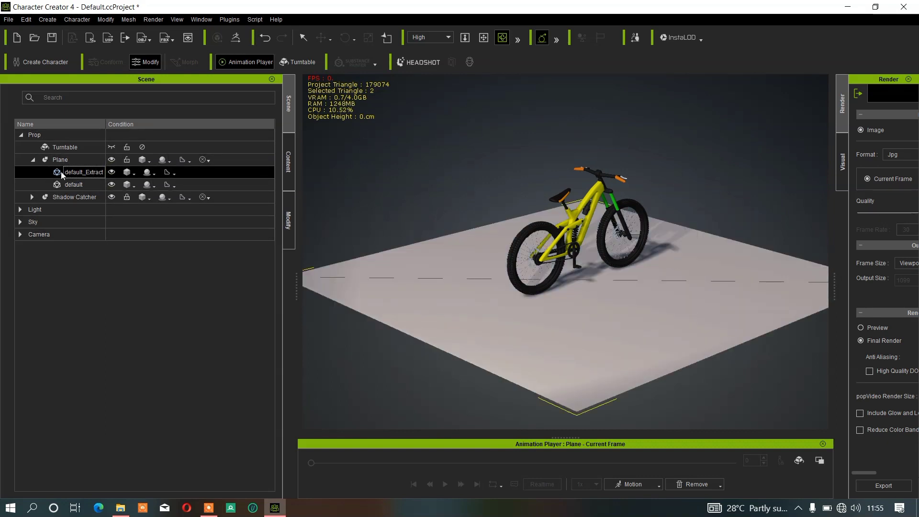
{"action": "left_click_drag", "start_coordinate": [631, 224], "coordinate": [470, 235]}
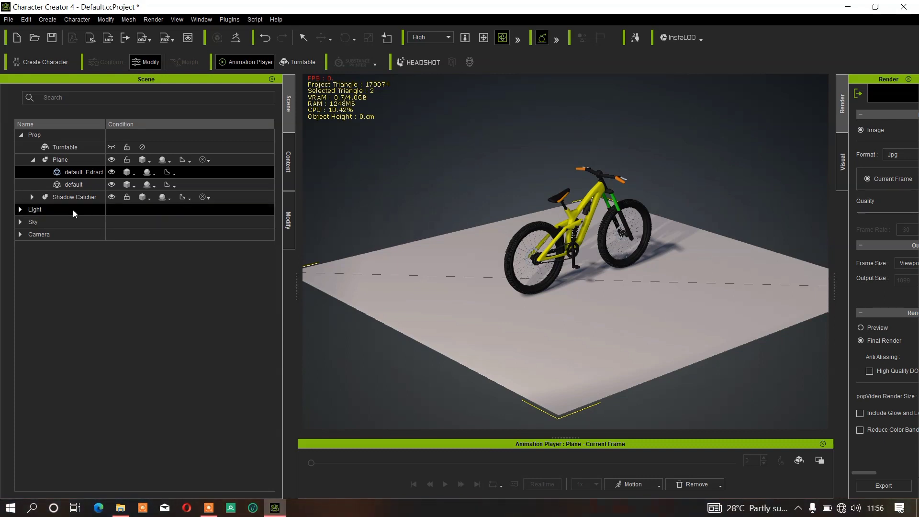
Select only the default_Extract mesh, leave mesh editing and convert it to a sub-item.
{"action": "left_click", "coordinate": [74, 184], "text": "ctrl"}
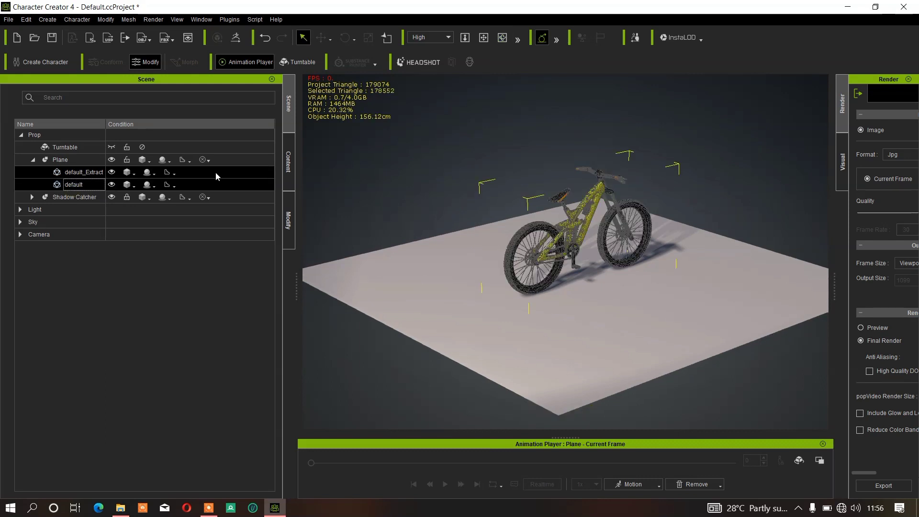
{"action": "left_click", "coordinate": [79, 175]}
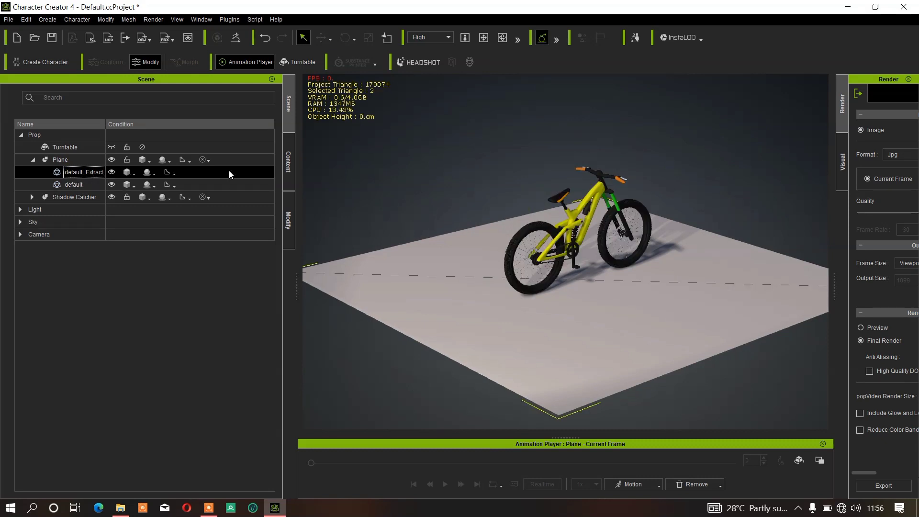
{"action": "left_click", "coordinate": [289, 214]}
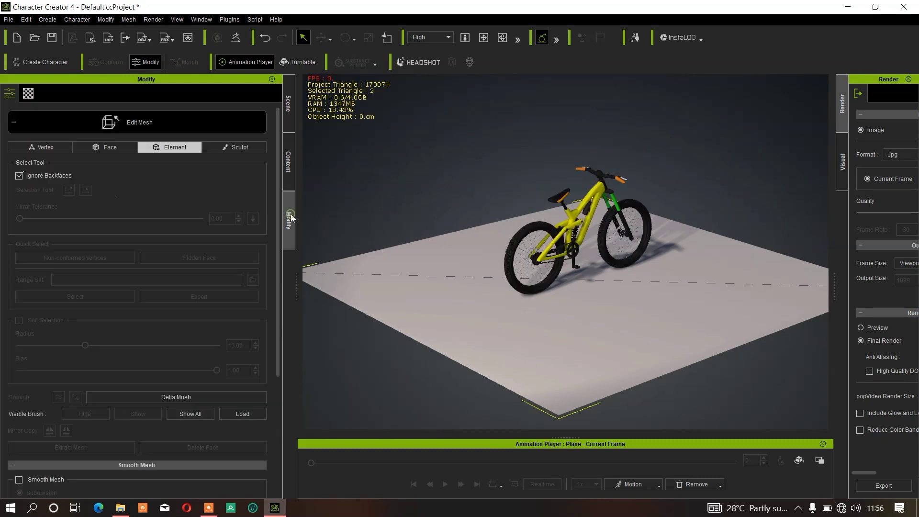
{"action": "left_click", "coordinate": [60, 130]}
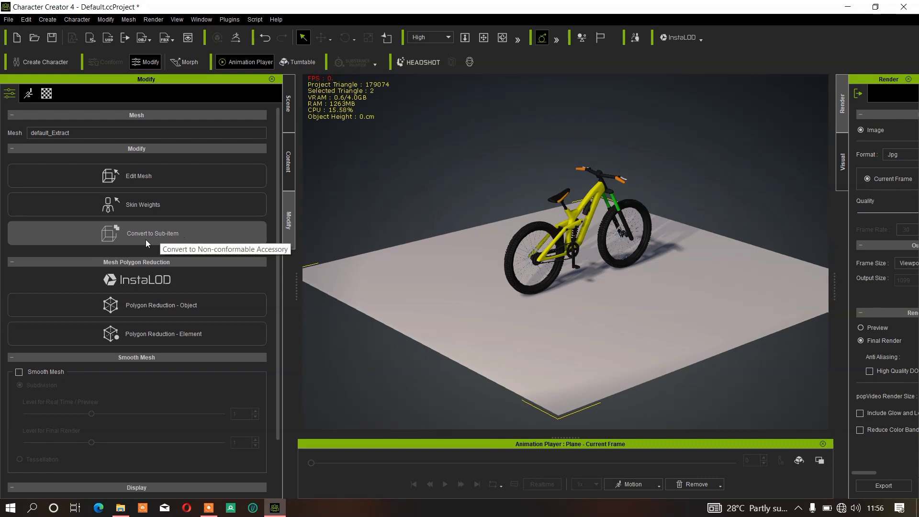
{"action": "mouse_move", "coordinate": [72, 193]}
{"action": "left_mouse_down"}
{"action": "mouse_move", "coordinate": [254, 229]}
{"action": "mouse_move", "coordinate": [5, 237]}
{"action": "left_mouse_up"}
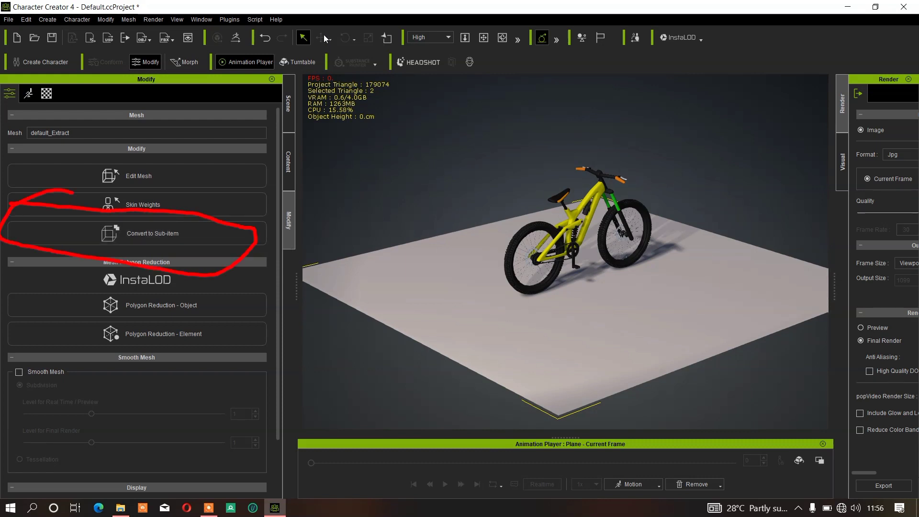
{"action": "left_click_drag", "start_coordinate": [304, 20], "coordinate": [277, 22]}
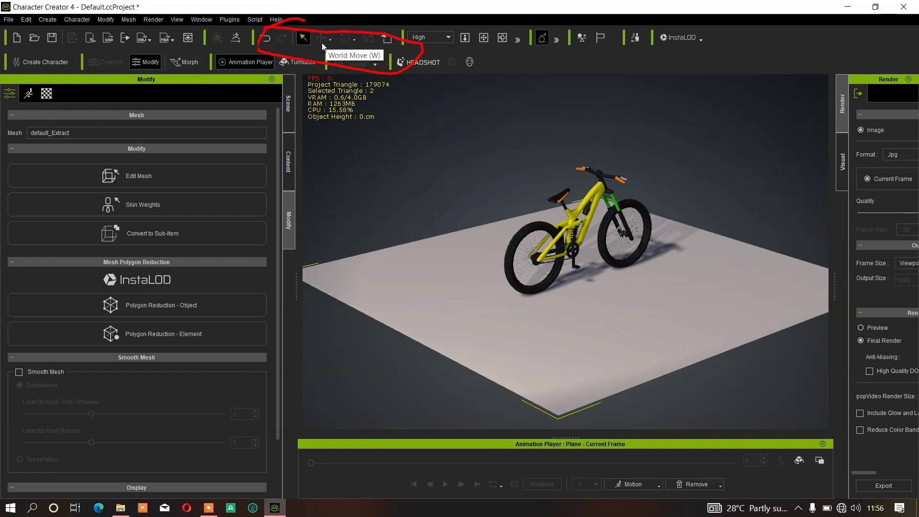
{"action": "left_click", "coordinate": [149, 238]}
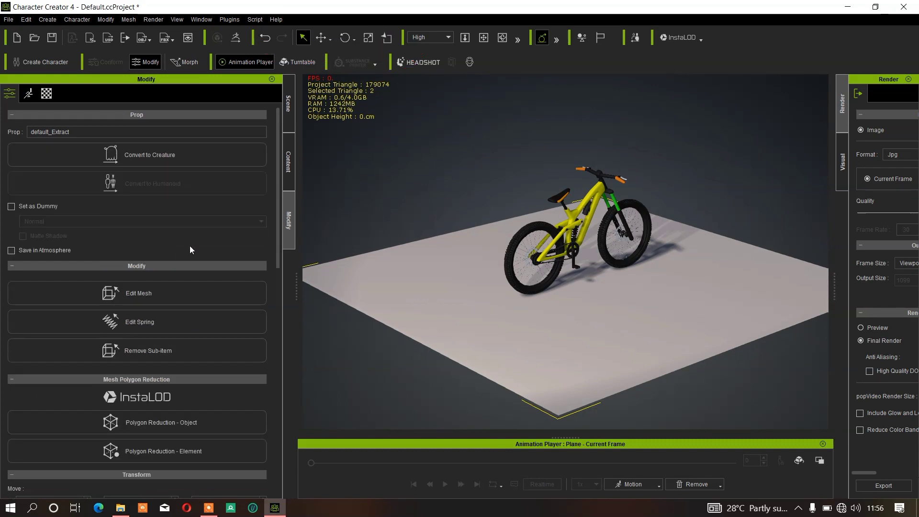
Move the default_Extract floor horizontally away from beneath the bike.
{"action": "left_click", "coordinate": [319, 37]}
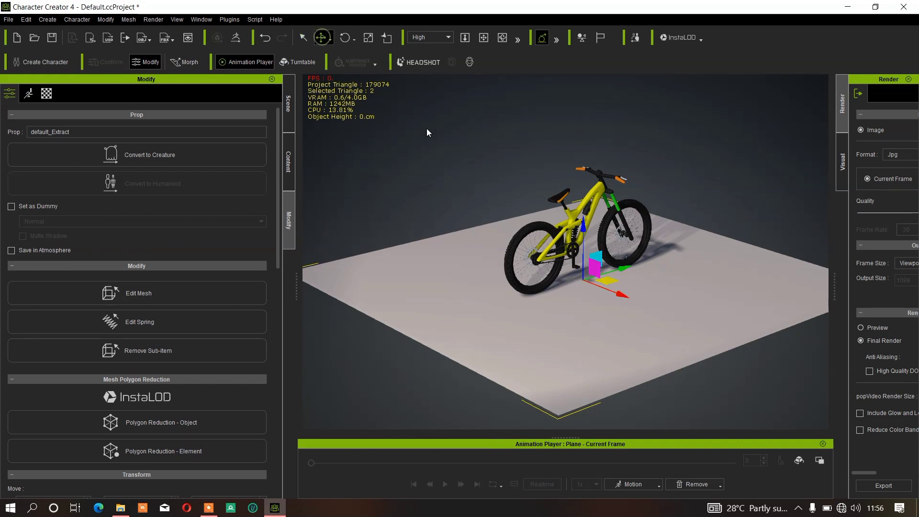
{"action": "left_click_drag", "start_coordinate": [609, 281], "coordinate": [725, 339]}
{"action": "left_click_drag", "start_coordinate": [496, 329], "coordinate": [618, 286]}
{"action": "scroll", "coordinate": [599, 280], "scroll_direction": "up", "scroll_amount": 5}
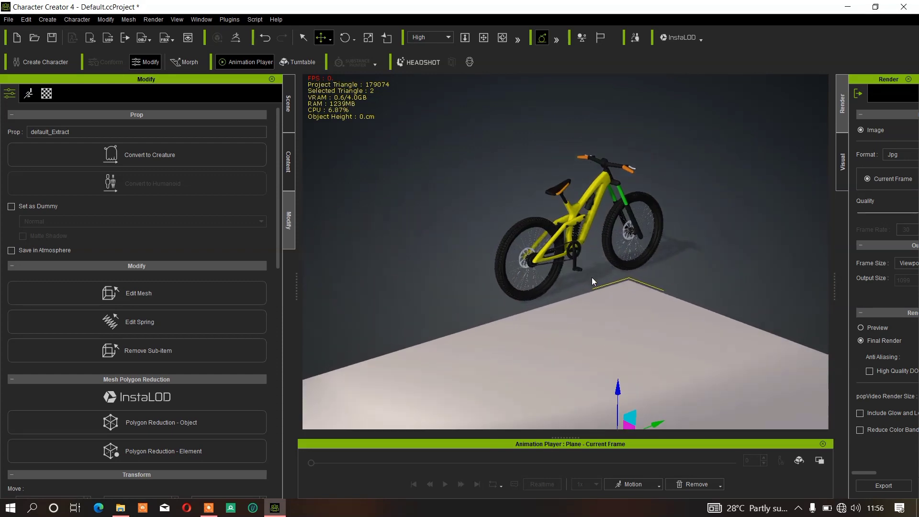
{"action": "scroll", "coordinate": [557, 272], "scroll_direction": "up", "scroll_amount": 1}
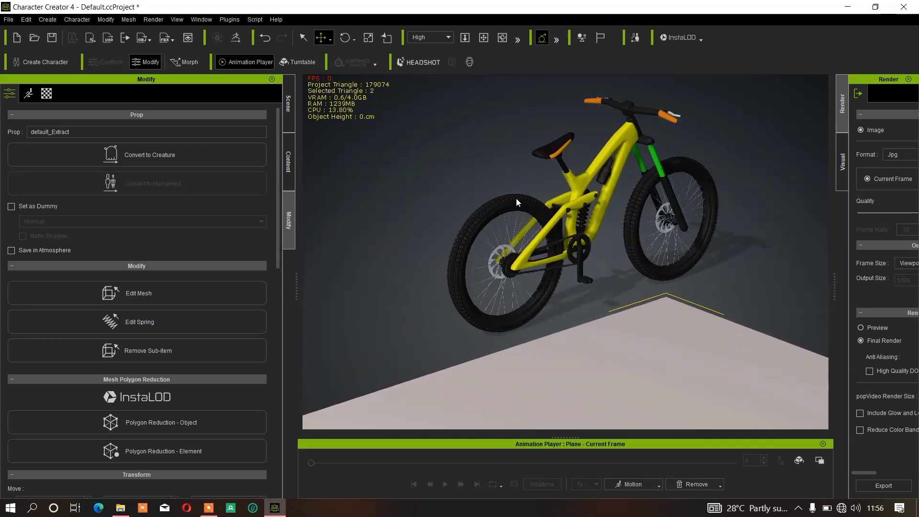
Select the bike's Plane prop and open it in Edit Mesh with Element selection mode, with the seat in close view.
{"action": "left_click", "coordinate": [614, 172]}
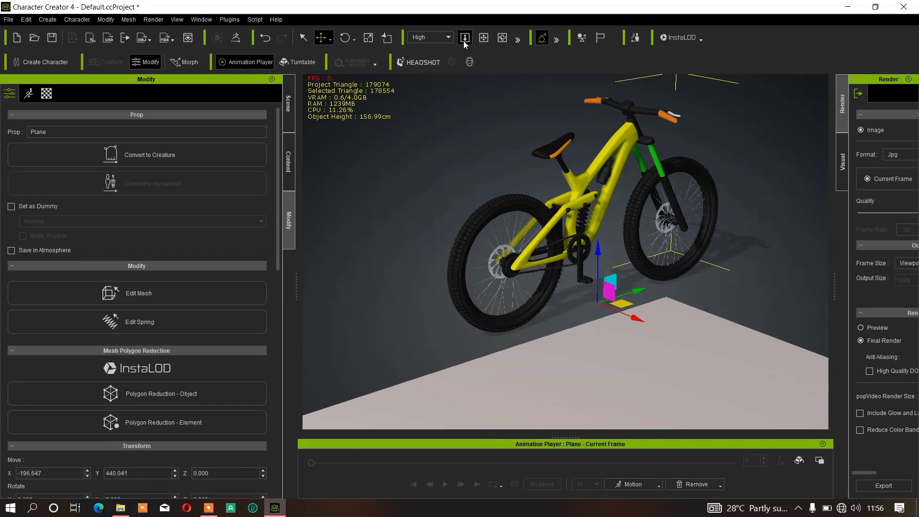
{"action": "left_click", "coordinate": [483, 37]}
{"action": "left_click_drag", "start_coordinate": [493, 134], "coordinate": [508, 194]}
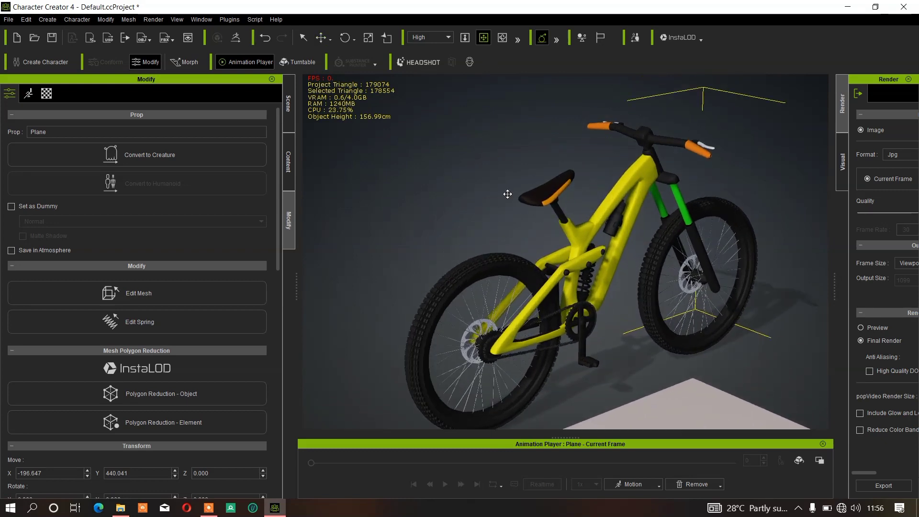
{"action": "scroll", "coordinate": [529, 262], "scroll_direction": "up", "scroll_amount": 10}
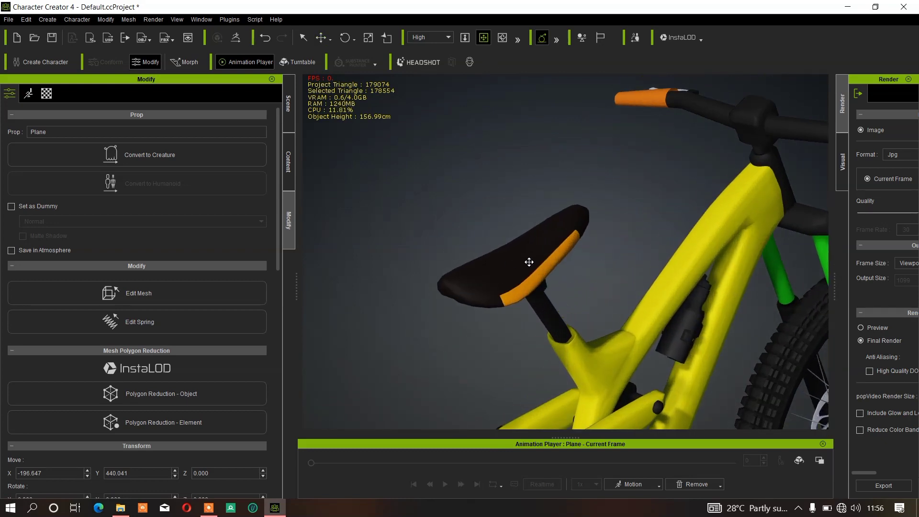
{"action": "scroll", "coordinate": [551, 276], "scroll_direction": "down", "scroll_amount": 2}
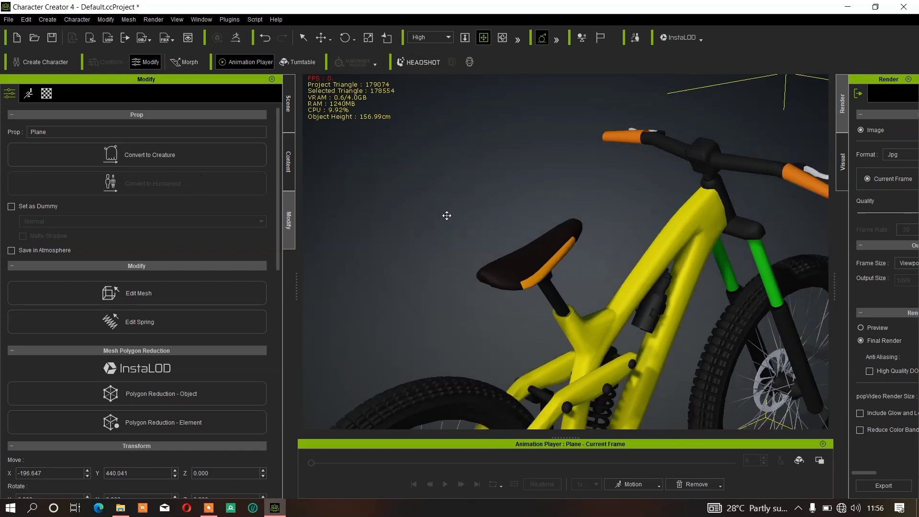
{"action": "scroll", "coordinate": [594, 256], "scroll_direction": "down", "scroll_amount": 1}
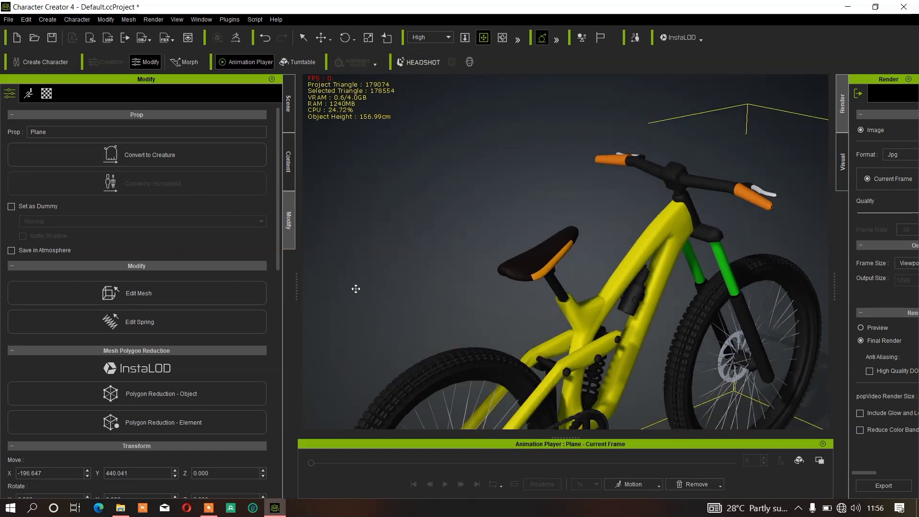
{"action": "left_click", "coordinate": [289, 104]}
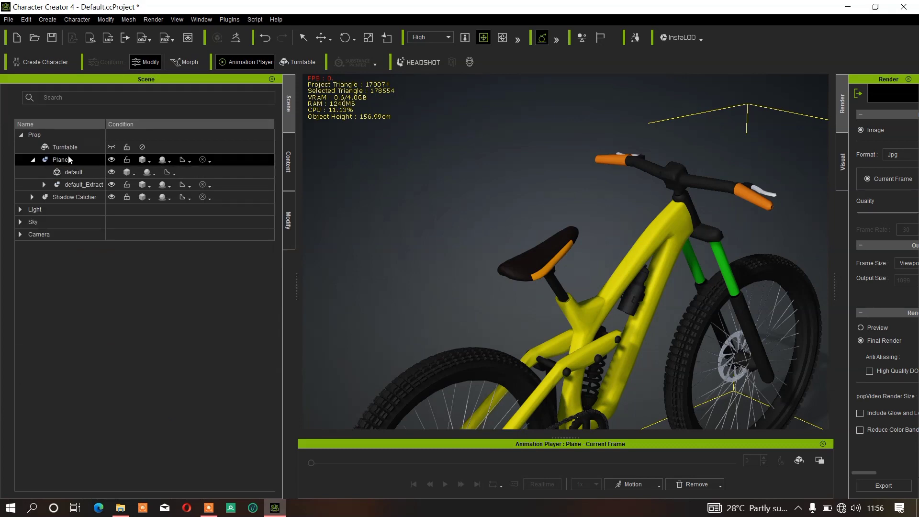
{"action": "scroll", "coordinate": [648, 230], "scroll_direction": "up", "scroll_amount": 2}
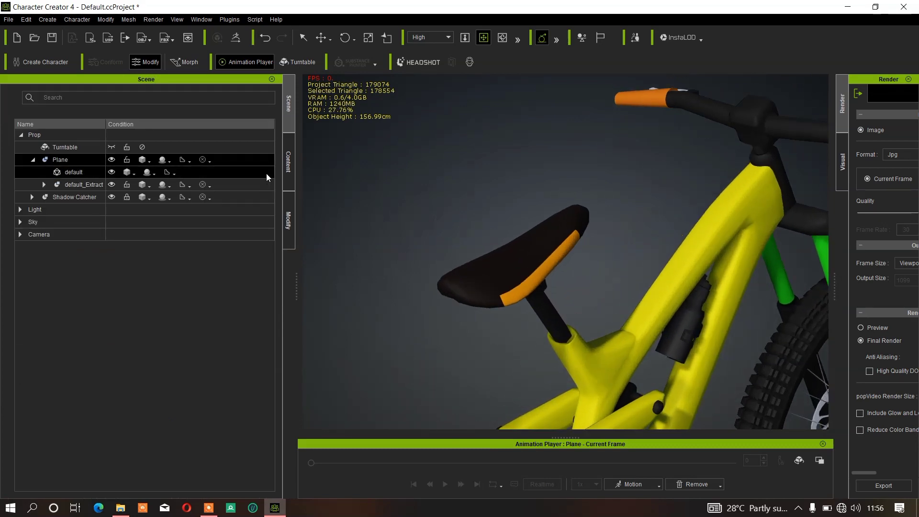
{"action": "left_click", "coordinate": [288, 223]}
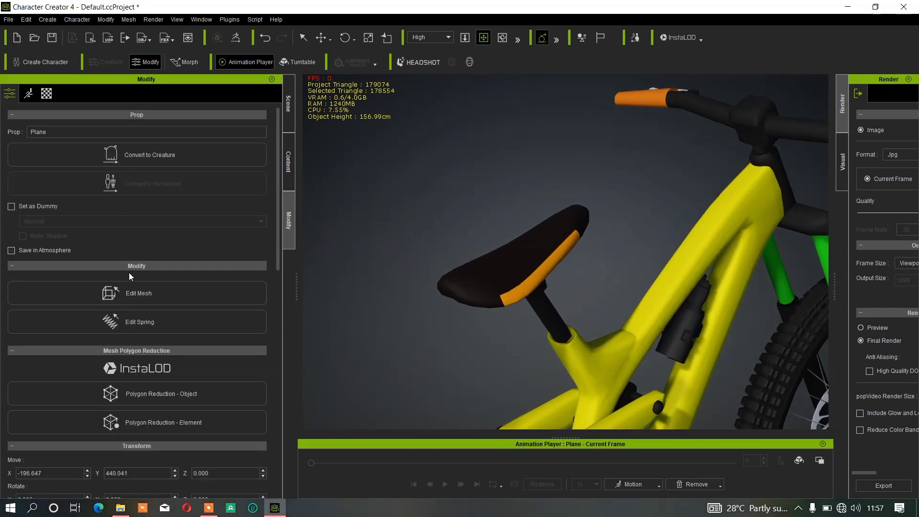
{"action": "left_click", "coordinate": [138, 291]}
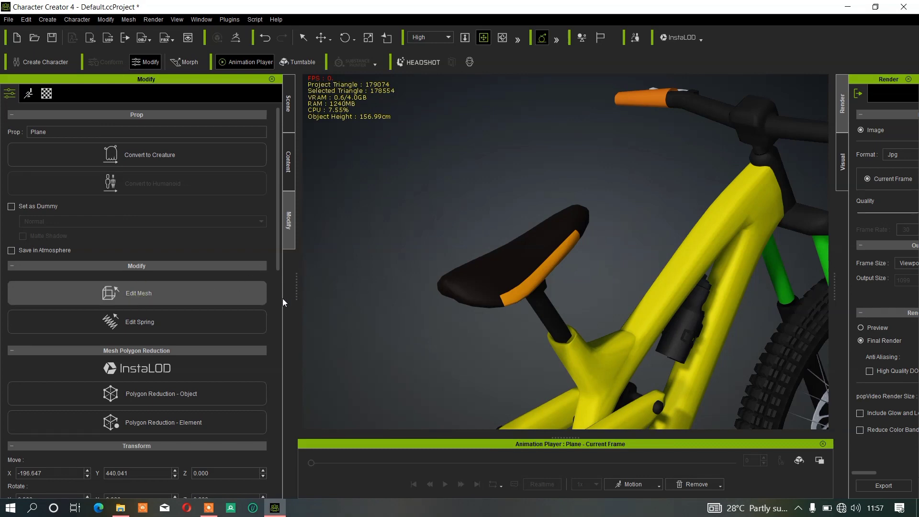
{"action": "left_click", "coordinate": [167, 302]}
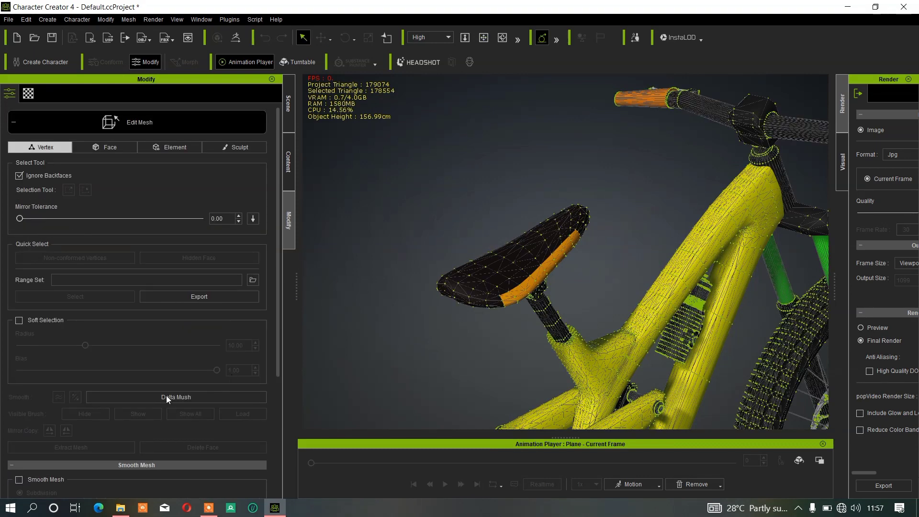
{"action": "left_click", "coordinate": [170, 146]}
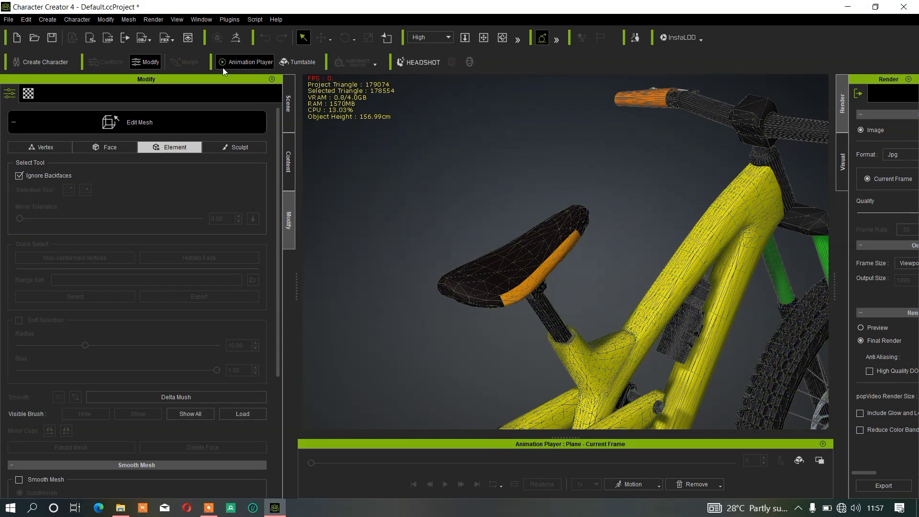
Select the seat element, extract it from the bike mesh accepting the removal of physics data, and leave mesh editing.
{"action": "left_click", "coordinate": [524, 262]}
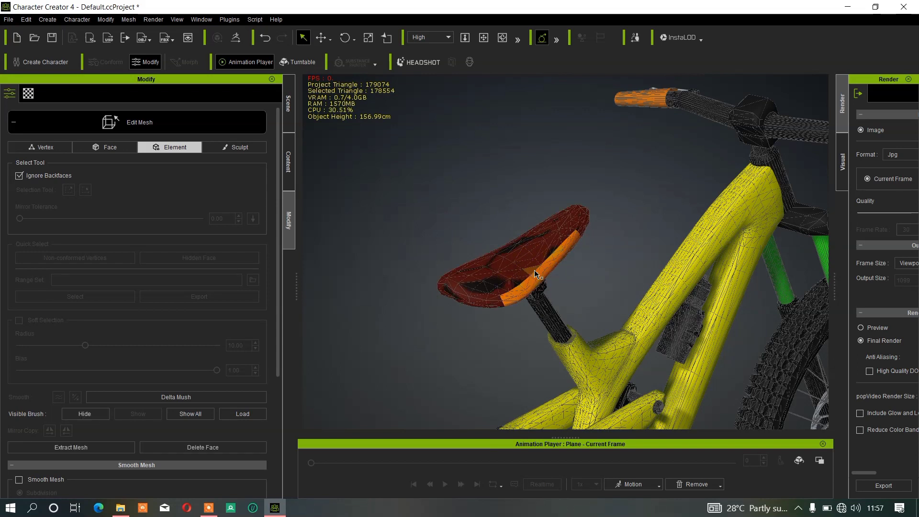
{"action": "left_click", "coordinate": [96, 449]}
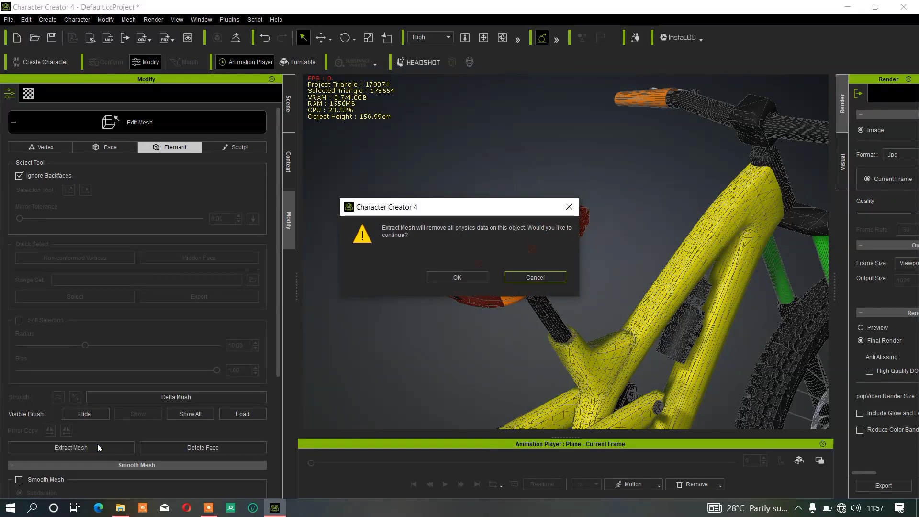
{"action": "left_click", "coordinate": [458, 279]}
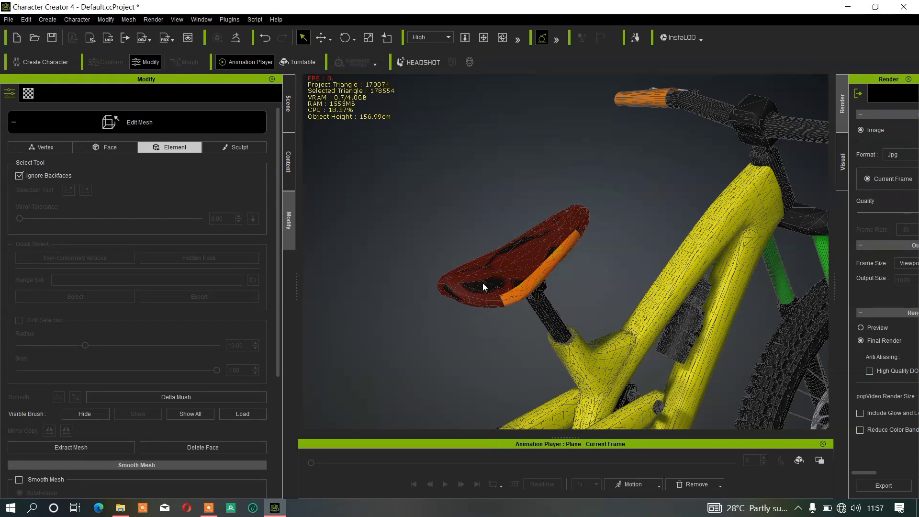
{"action": "left_click", "coordinate": [538, 256], "text": "ctrl"}
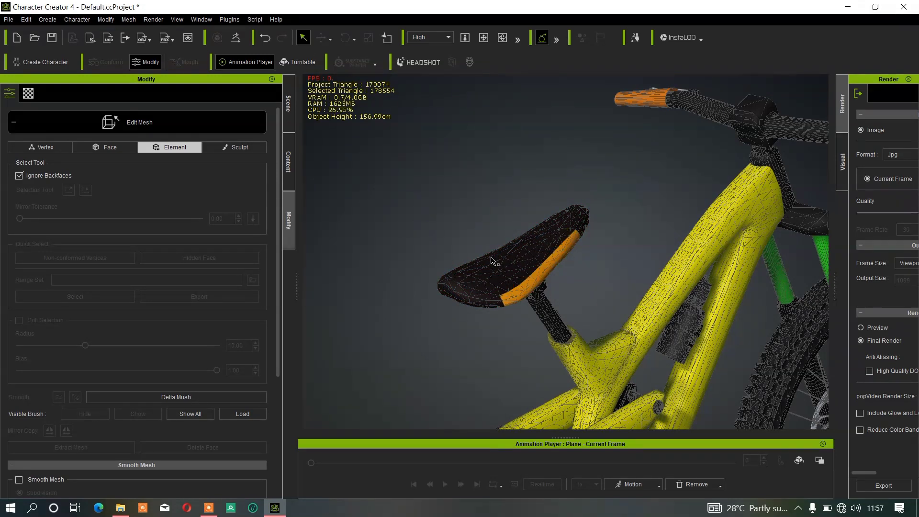
{"action": "left_click", "coordinate": [139, 122]}
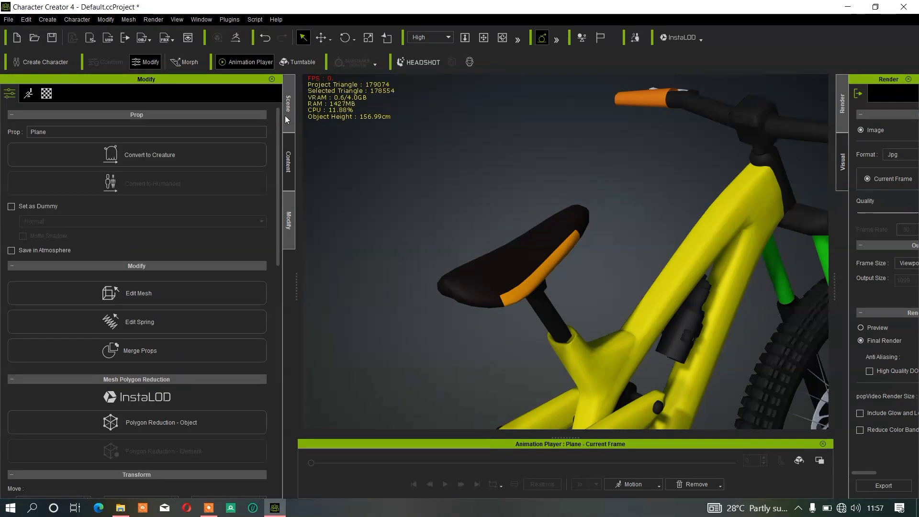
Rename the newly extracted seat mesh under the Plane prop as "seat".
{"action": "left_click", "coordinate": [287, 118]}
{"action": "left_click", "coordinate": [32, 159]}
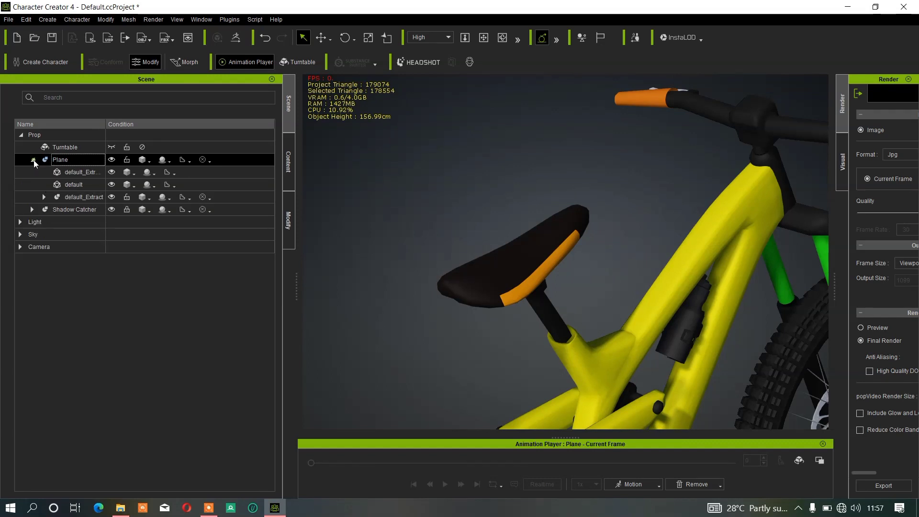
{"action": "left_click", "coordinate": [110, 186]}
{"action": "left_click", "coordinate": [85, 173]}
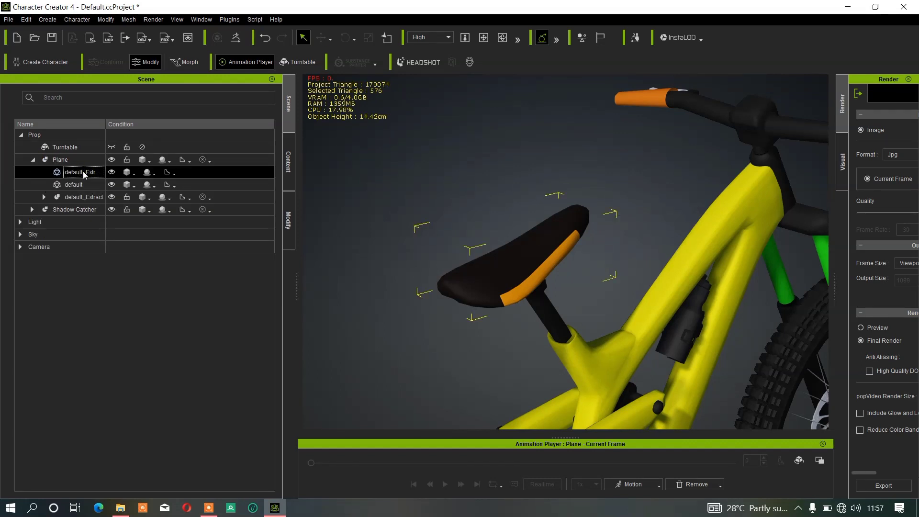
{"action": "double_click", "coordinate": [91, 173]}
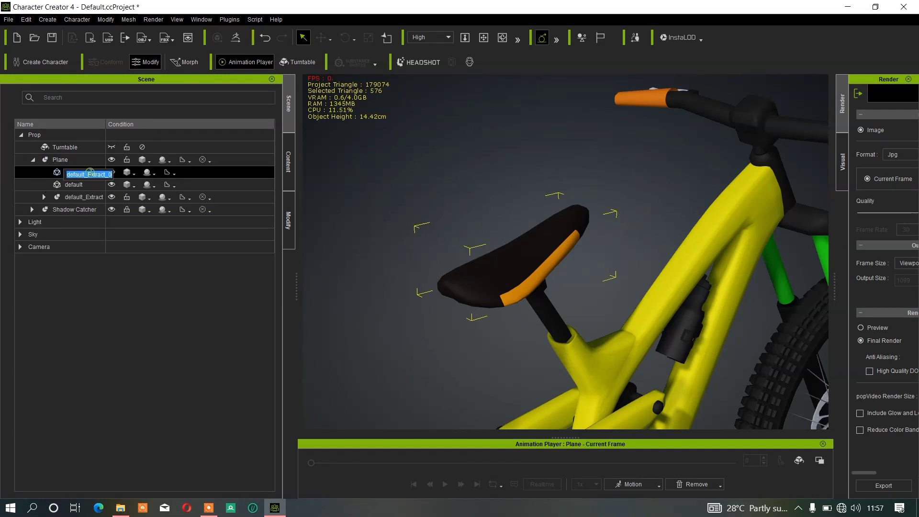
{"action": "type", "text": "seat"}
{"action": "key", "text": "Return"}
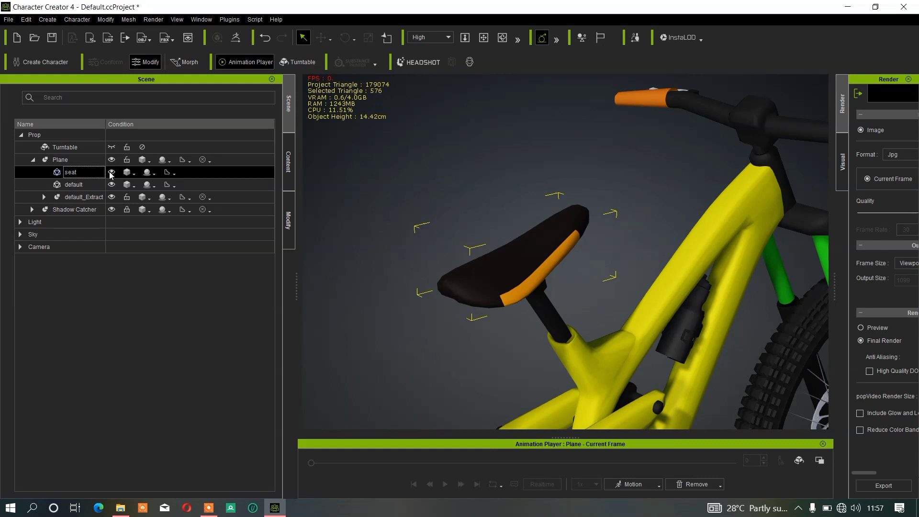
Hide and show the seat mesh to check its separation, and convert it to a sub-item.
{"action": "left_click", "coordinate": [111, 171]}
{"action": "left_click", "coordinate": [112, 172]}
{"action": "left_click", "coordinate": [289, 217]}
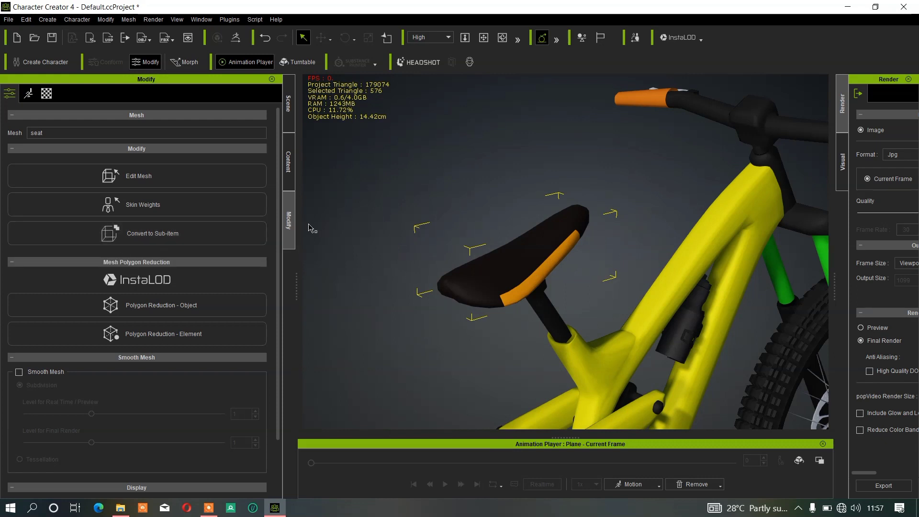
{"action": "left_click", "coordinate": [159, 233]}
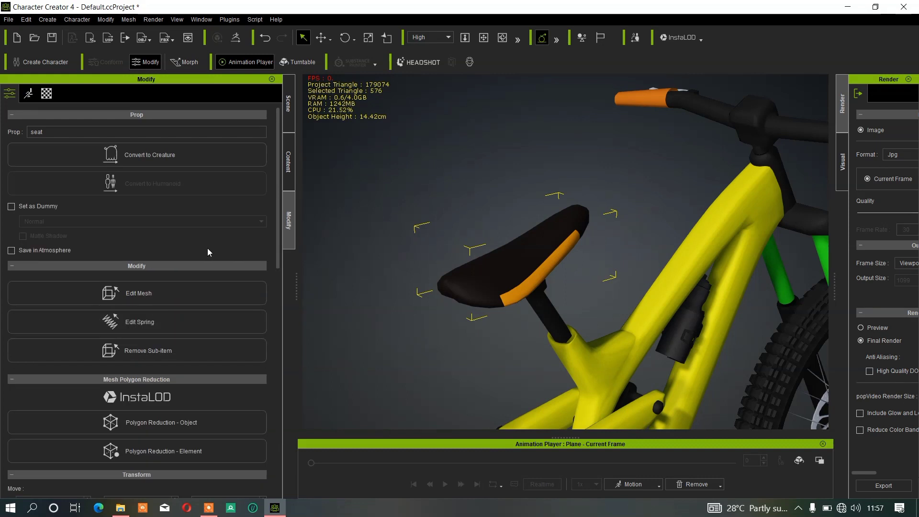
Try moving the seat sub-item horizontally off its post.
{"action": "left_click", "coordinate": [321, 38]}
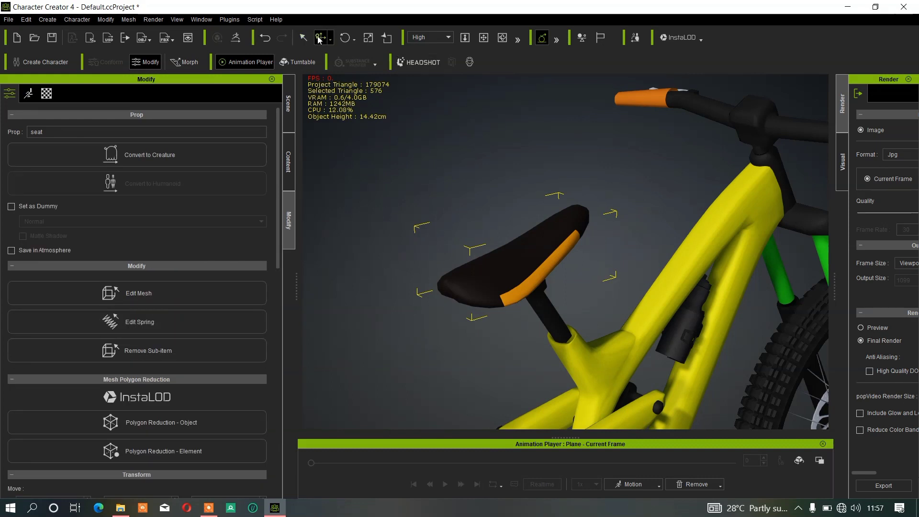
{"action": "left_click_drag", "start_coordinate": [544, 251], "coordinate": [510, 338]}
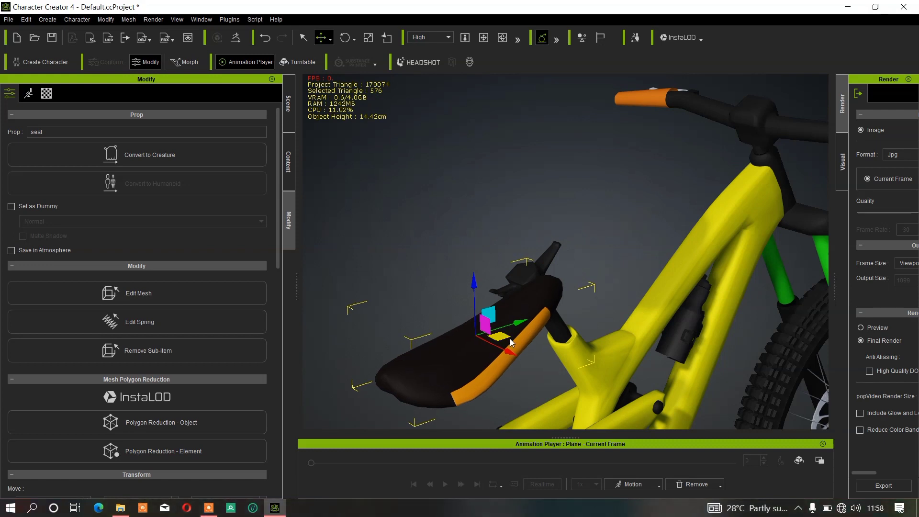
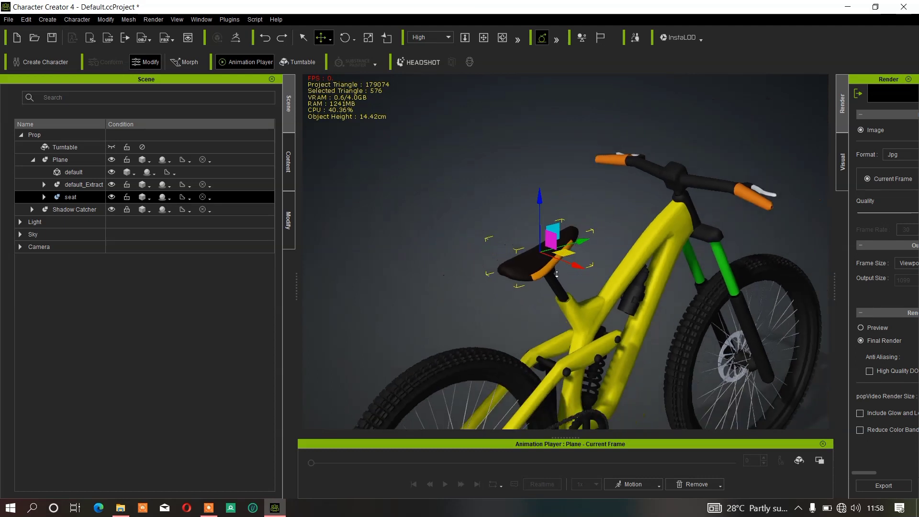
Select the default_Extract floor sub-item and move it back beneath the bike.
{"action": "scroll", "coordinate": [542, 302], "scroll_direction": "down", "scroll_amount": 2}
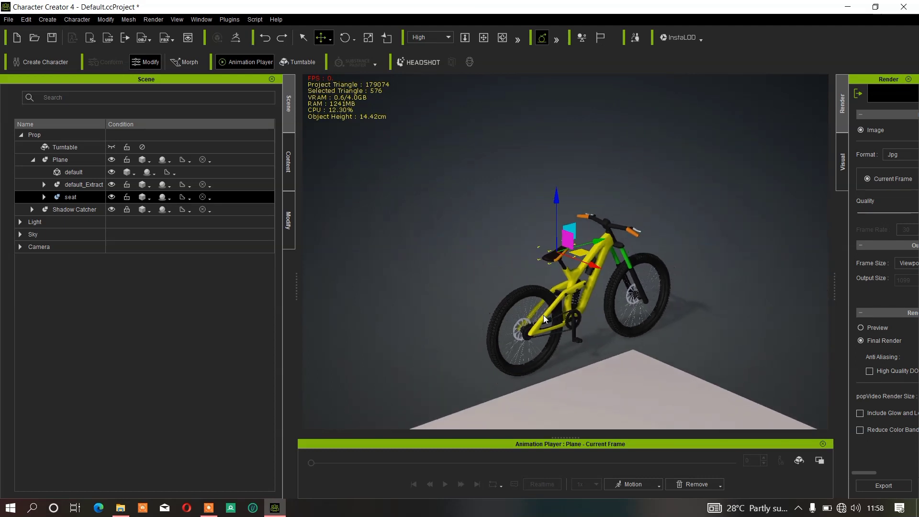
{"action": "left_click", "coordinate": [602, 371]}
{"action": "scroll", "coordinate": [564, 356], "scroll_direction": "down", "scroll_amount": 3}
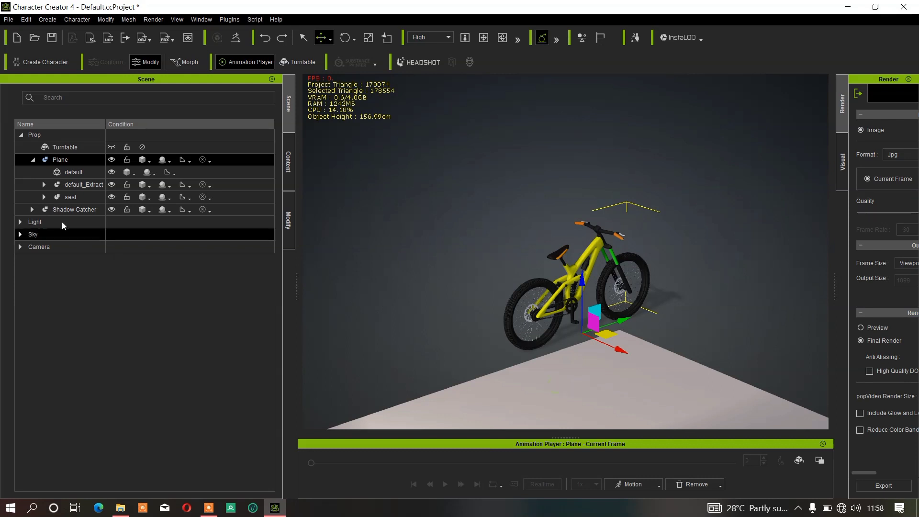
{"action": "left_click", "coordinate": [70, 186]}
{"action": "scroll", "coordinate": [611, 397], "scroll_direction": "down", "scroll_amount": 3}
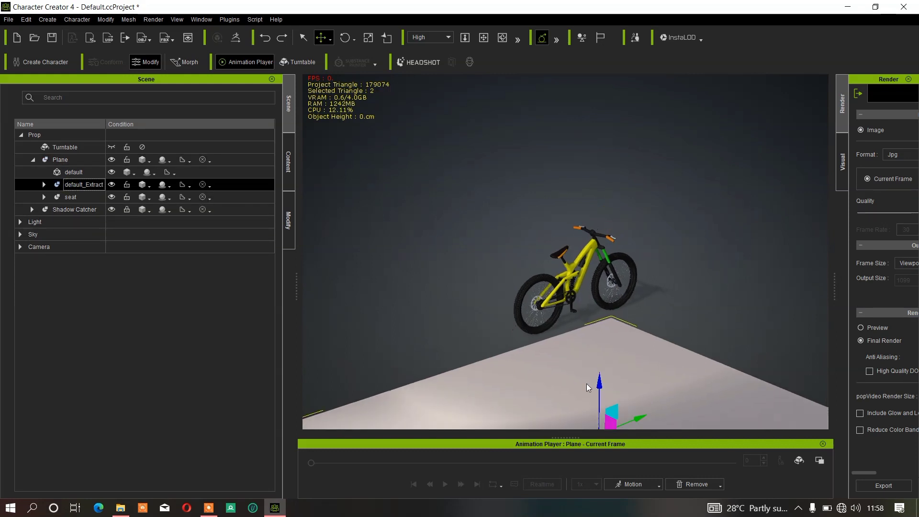
{"action": "left_click_drag", "start_coordinate": [623, 412], "coordinate": [571, 304]}
{"action": "scroll", "coordinate": [691, 365], "scroll_direction": "up", "scroll_amount": 4}
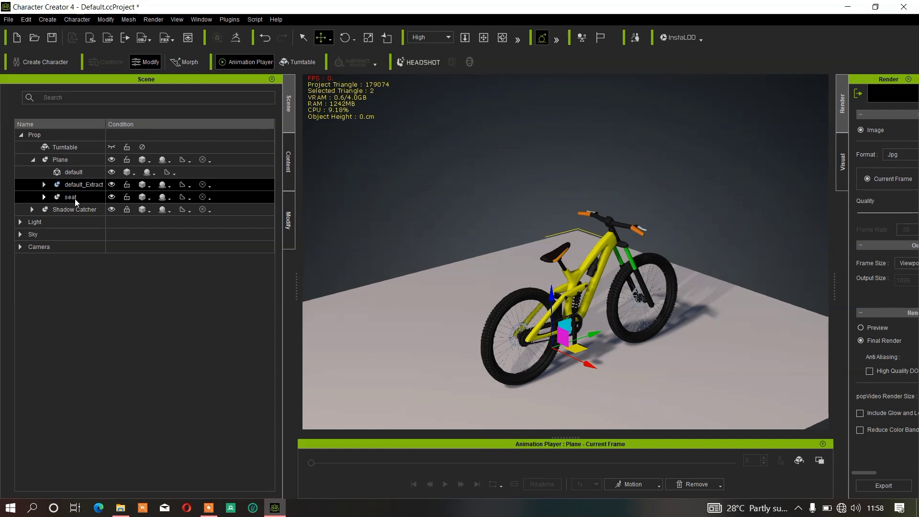
Select the default_Extract and seat sub-items together, and switch the selection to the parent Plane prop.
{"action": "scroll", "coordinate": [574, 237], "scroll_direction": "up", "scroll_amount": 3}
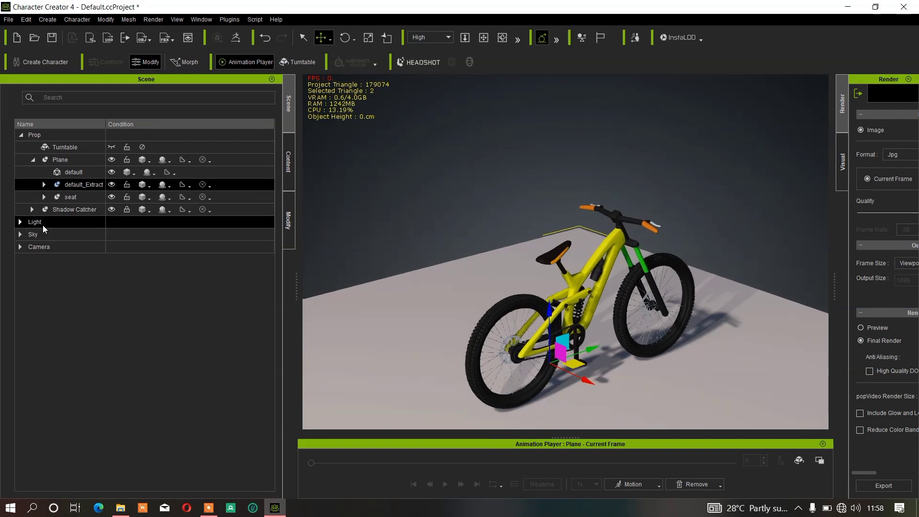
{"action": "left_click", "coordinate": [75, 198], "text": "ctrl"}
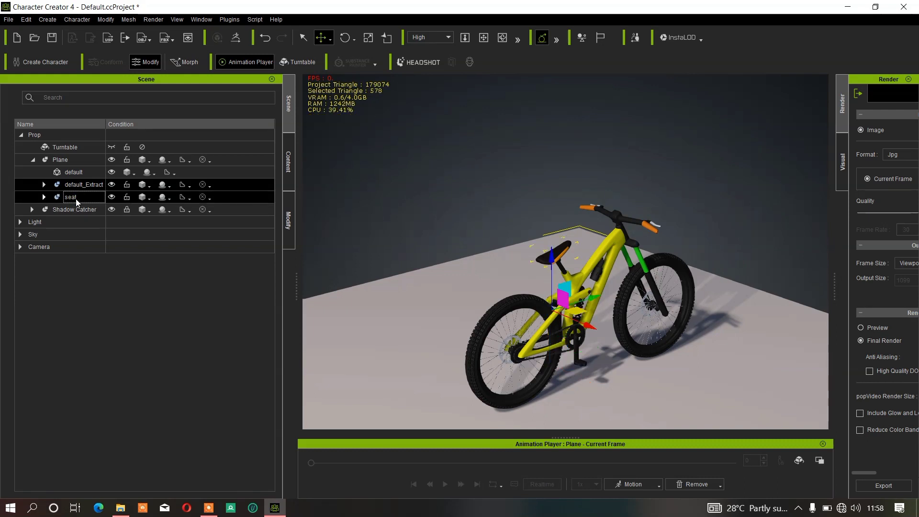
{"action": "left_click", "coordinate": [72, 162]}
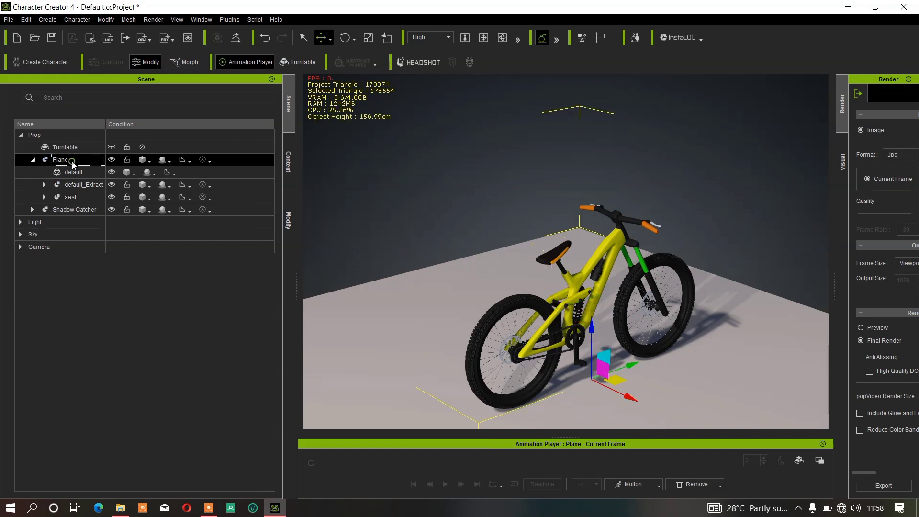
Select the default_Extract and seat sub-items together with the parent Plane prop and merge them into a single prop.
{"action": "left_click", "coordinate": [82, 186]}
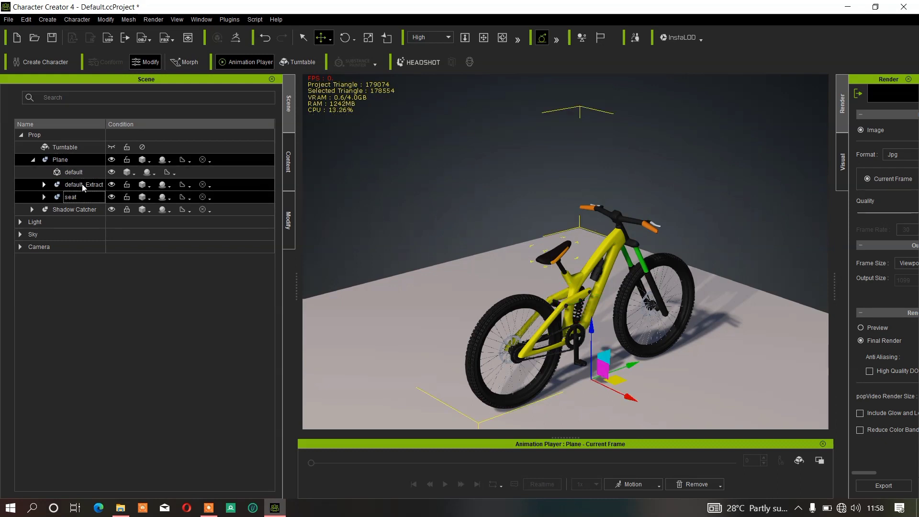
{"action": "left_click", "coordinate": [82, 195], "text": "ctrl"}
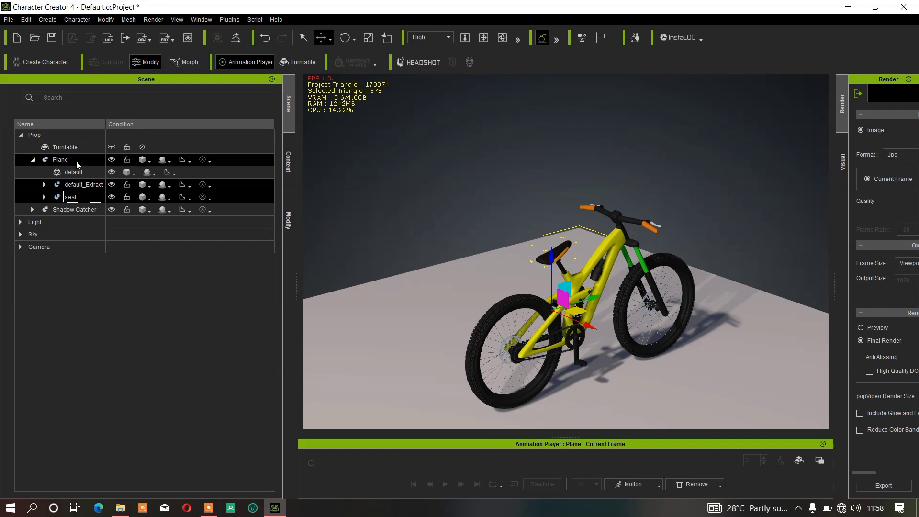
{"action": "left_click", "coordinate": [76, 161], "text": "ctrl"}
{"action": "left_click", "coordinate": [139, 176], "text": "ctrl"}
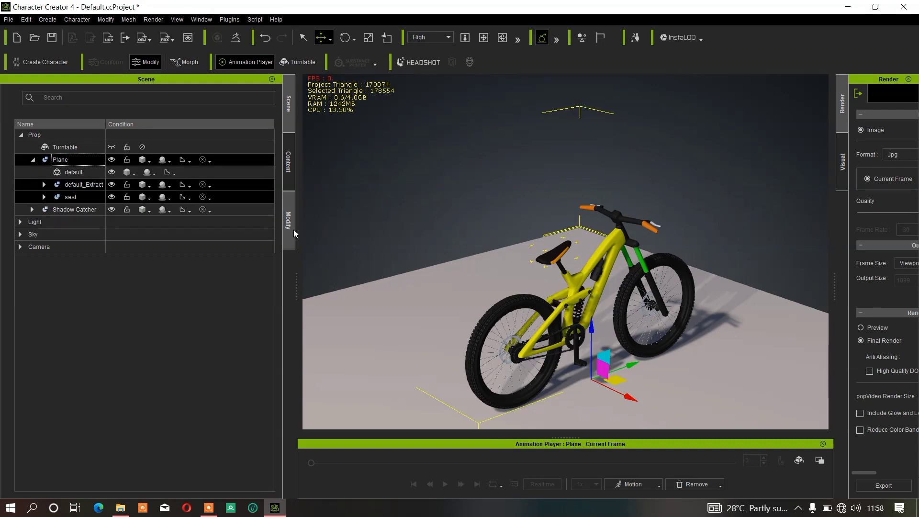
{"action": "left_click", "coordinate": [290, 225]}
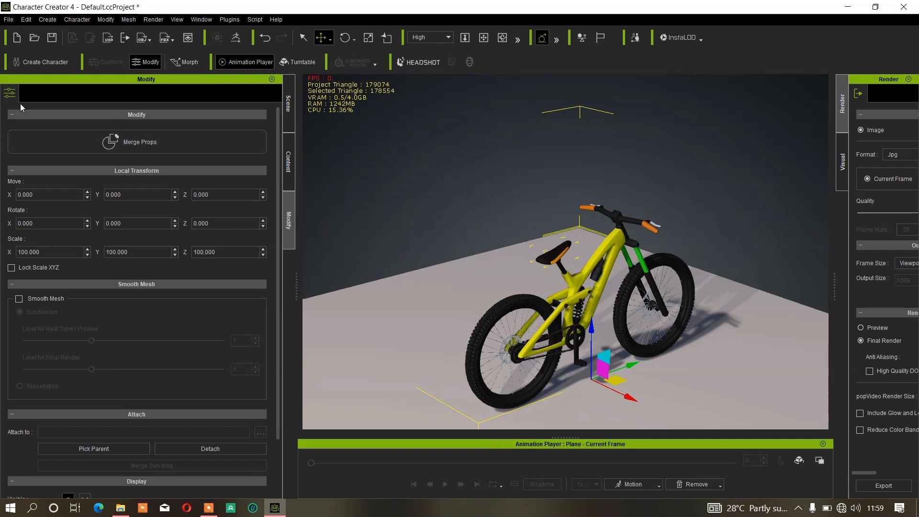
{"action": "left_click", "coordinate": [171, 142]}
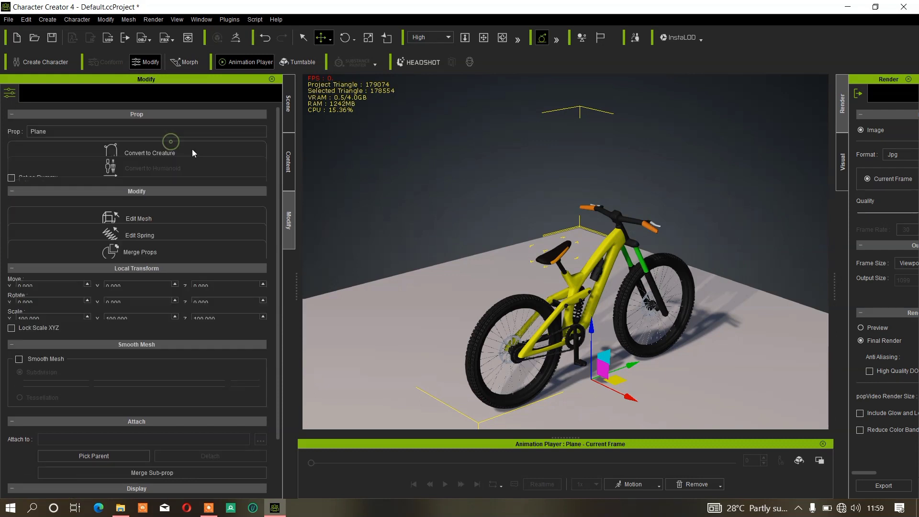
Expand the merged Plane prop in the scene hierarchy and select its seat mesh to check the prop's contents.
{"action": "left_click", "coordinate": [501, 37]}
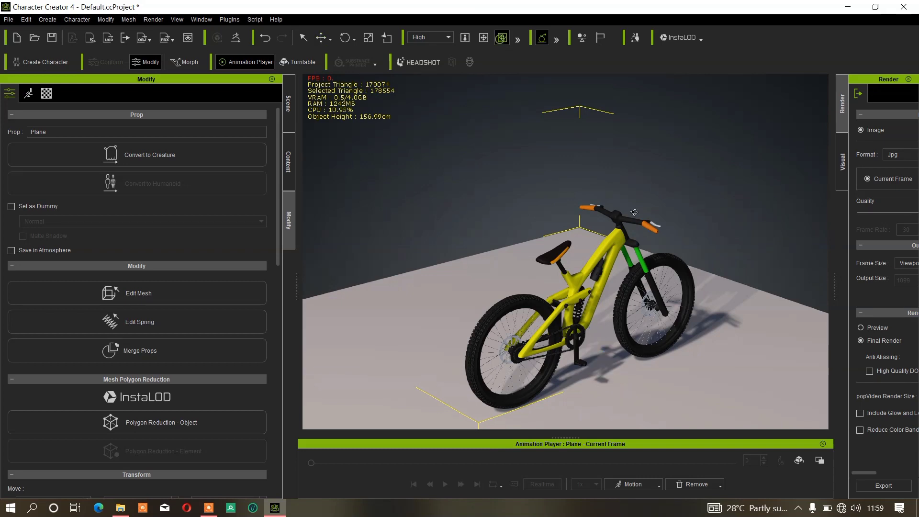
{"action": "right_click_drag", "start_coordinate": [634, 212], "coordinate": [661, 221]}
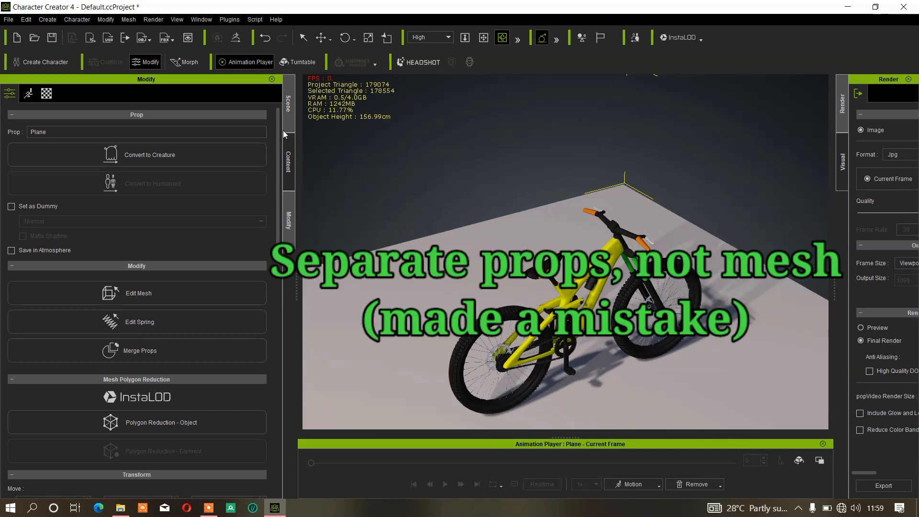
{"action": "left_click", "coordinate": [290, 117]}
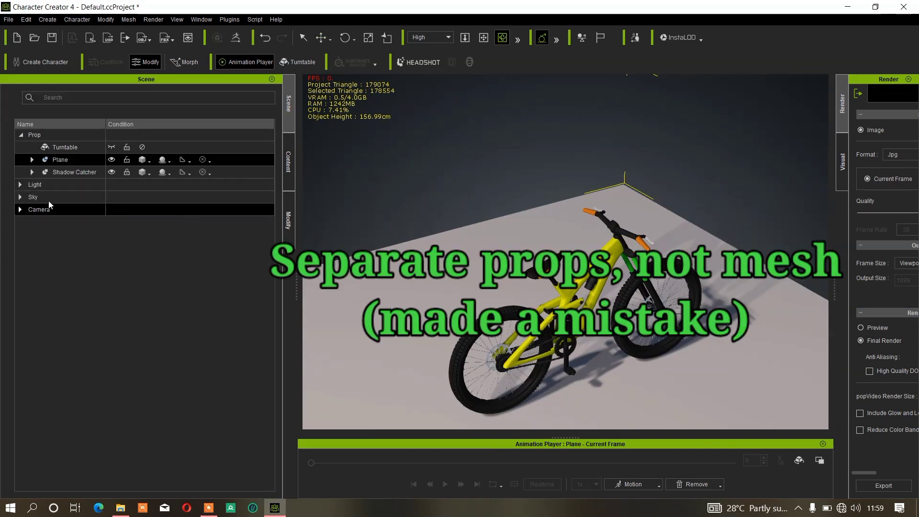
{"action": "left_click", "coordinate": [32, 159]}
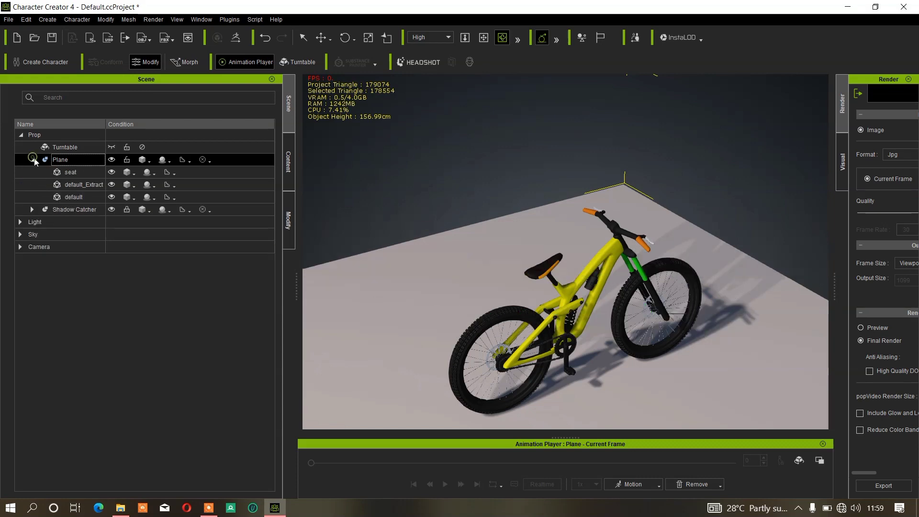
{"action": "left_click", "coordinate": [70, 174]}
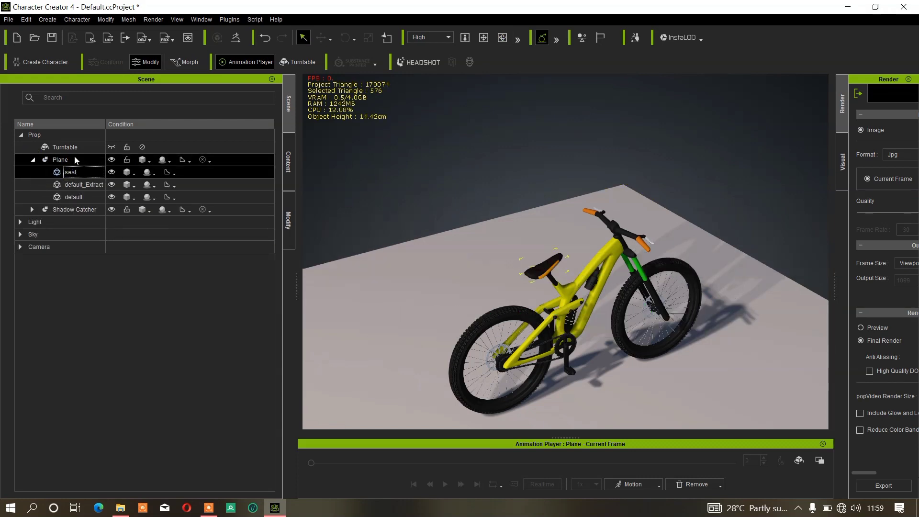
{"action": "scroll", "coordinate": [545, 218], "scroll_direction": "down", "scroll_amount": 3}
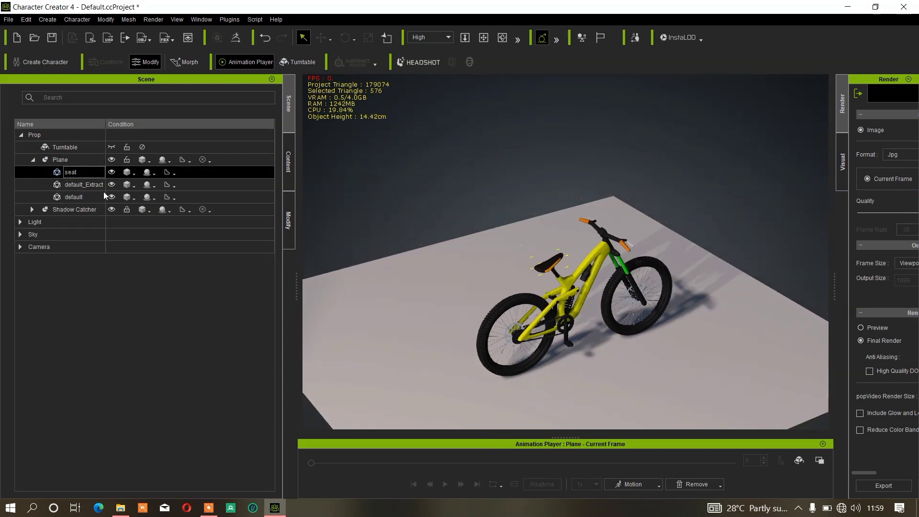
Select the default_Extract floor mesh within the merged prop and examine its full extent around the bike.
{"action": "left_click", "coordinate": [81, 185]}
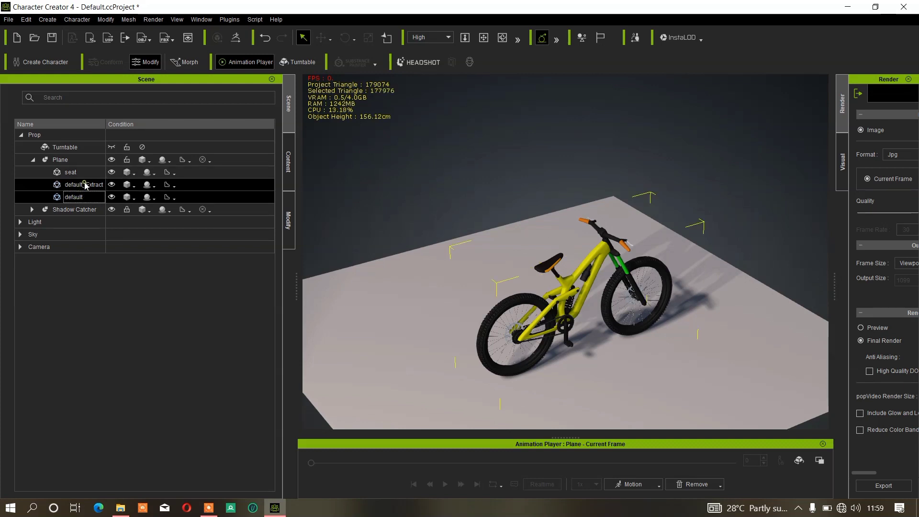
{"action": "left_click", "coordinate": [484, 38]}
{"action": "left_click_drag", "start_coordinate": [450, 288], "coordinate": [607, 243]}
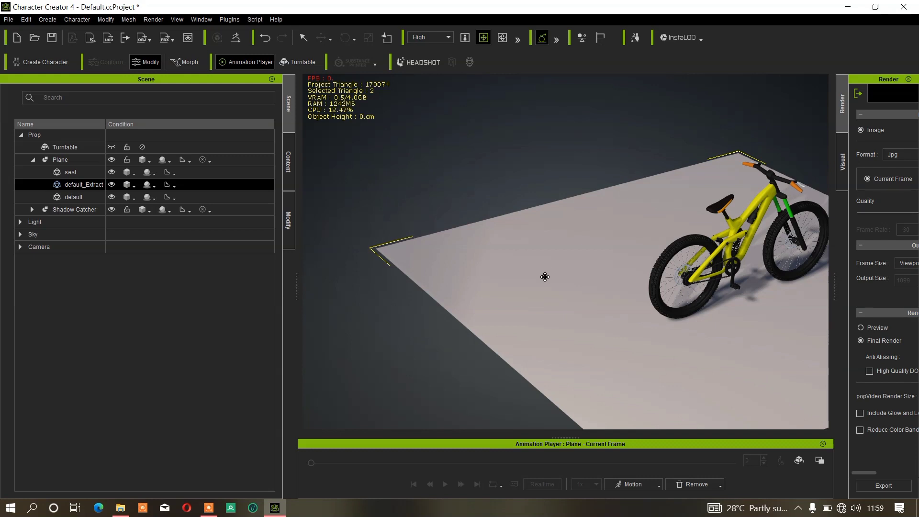
{"action": "left_click_drag", "start_coordinate": [574, 312], "coordinate": [464, 293]}
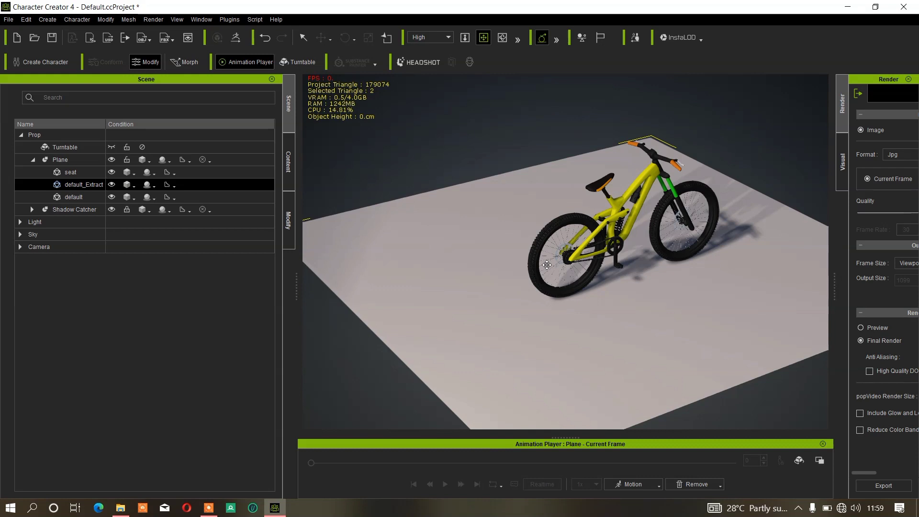
{"action": "scroll", "coordinate": [541, 272], "scroll_direction": "down", "scroll_amount": 2}
{"action": "scroll", "coordinate": [541, 272], "scroll_direction": "down", "scroll_amount": 1}
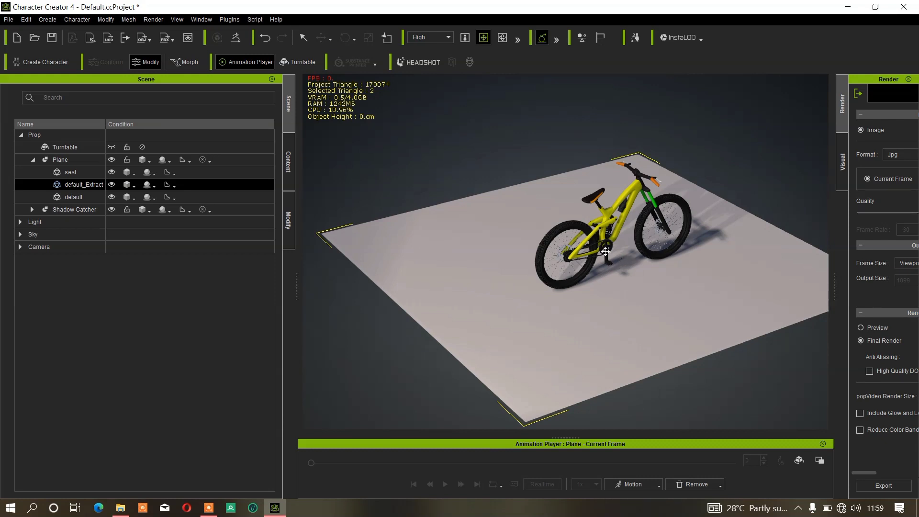
{"action": "middle_click_drag", "start_coordinate": [637, 238], "coordinate": [529, 256]}
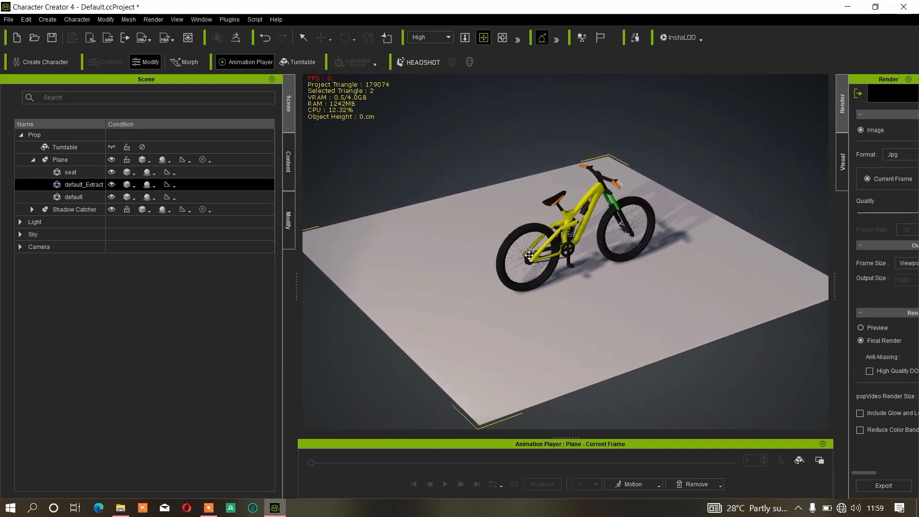